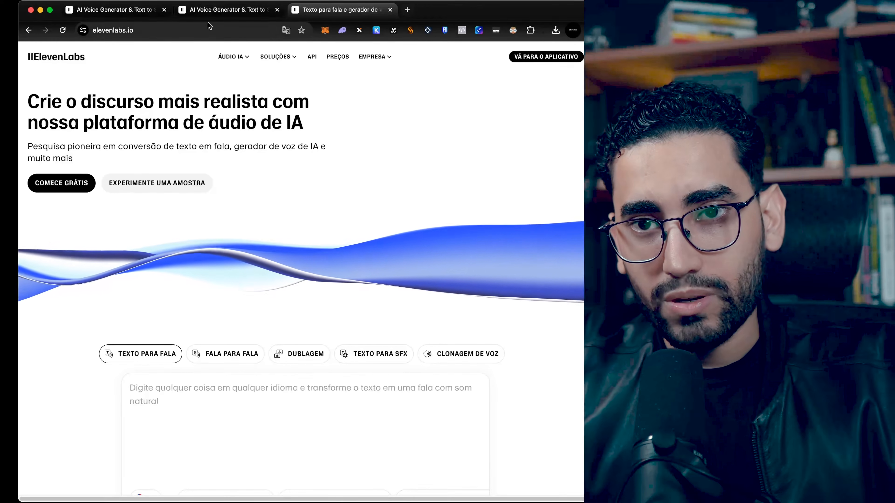
Step: Switch to the second ElevenLabs tab and open the Voices page
{"action": "left_click", "coordinate": [226, 10]}
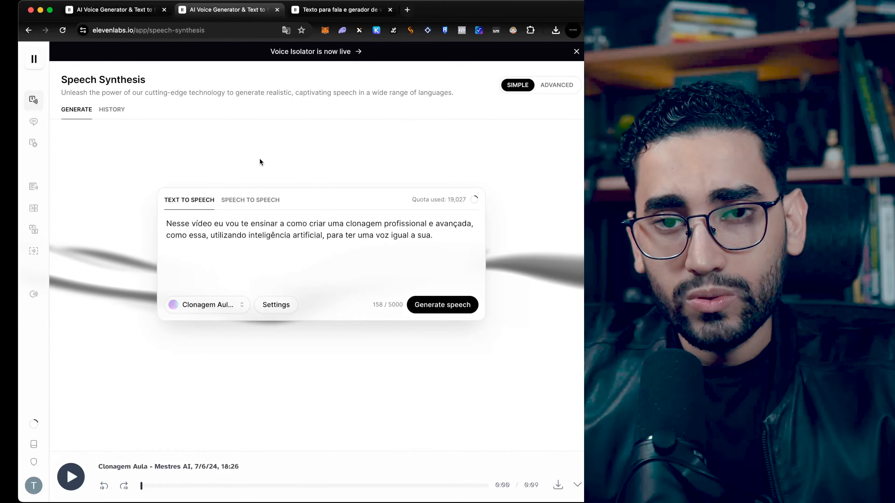
{"action": "mouse_move", "coordinate": [63, 105]}
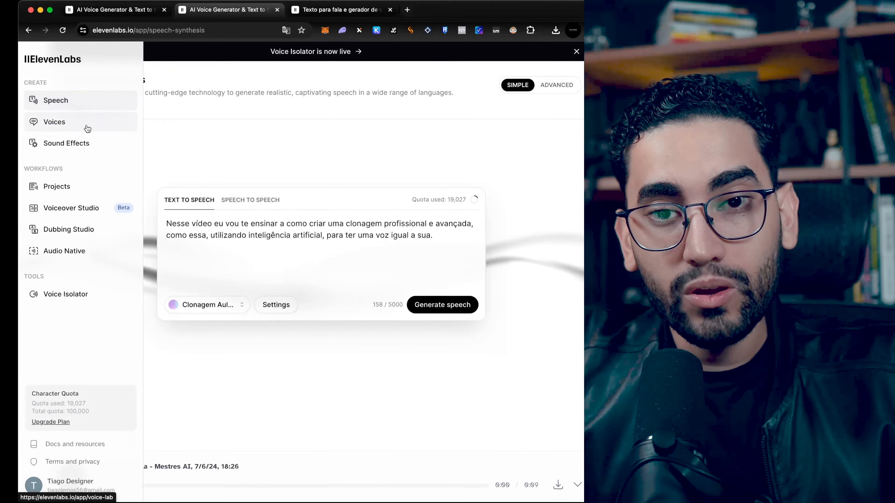
{"action": "left_click", "coordinate": [59, 124]}
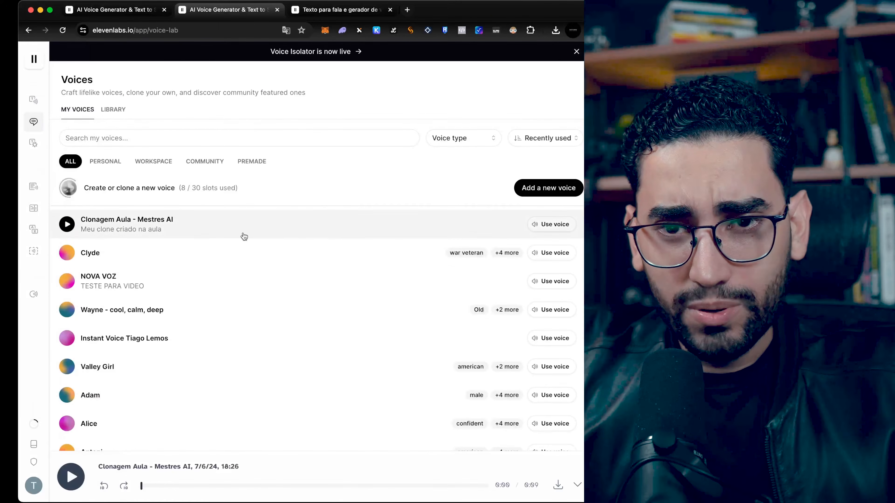
Step: Preview the Valley Girl, Adam, Antoni, Bruce and Charlie voices in the voice list
{"action": "scroll", "coordinate": [351, 262], "scroll_direction": "down", "scroll_amount": 6}
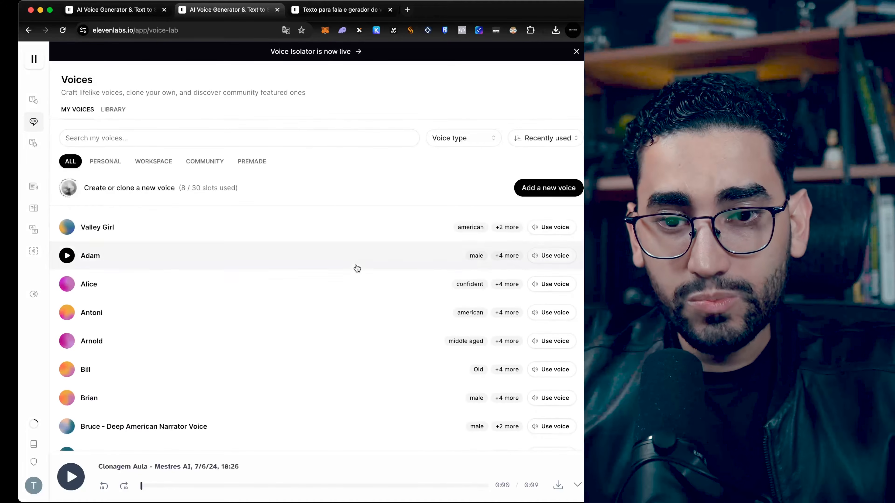
{"action": "scroll", "coordinate": [358, 269], "scroll_direction": "up", "scroll_amount": 1}
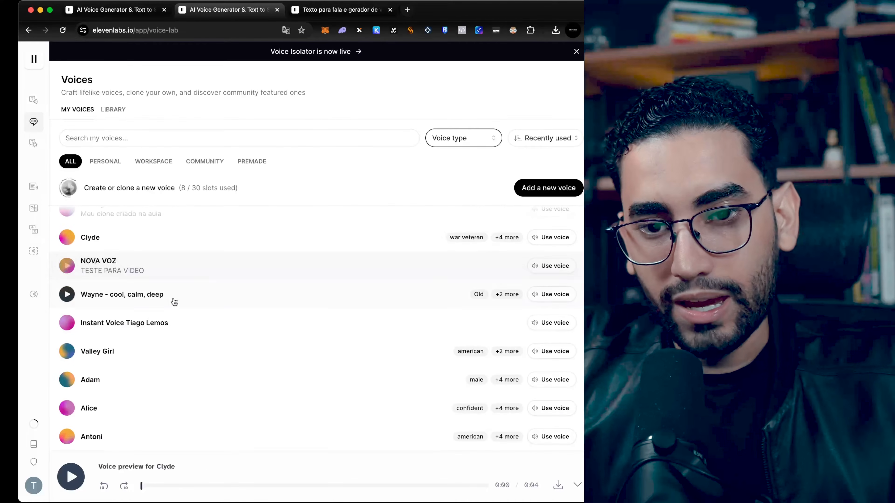
{"action": "scroll", "coordinate": [174, 302], "scroll_direction": "down", "scroll_amount": 2}
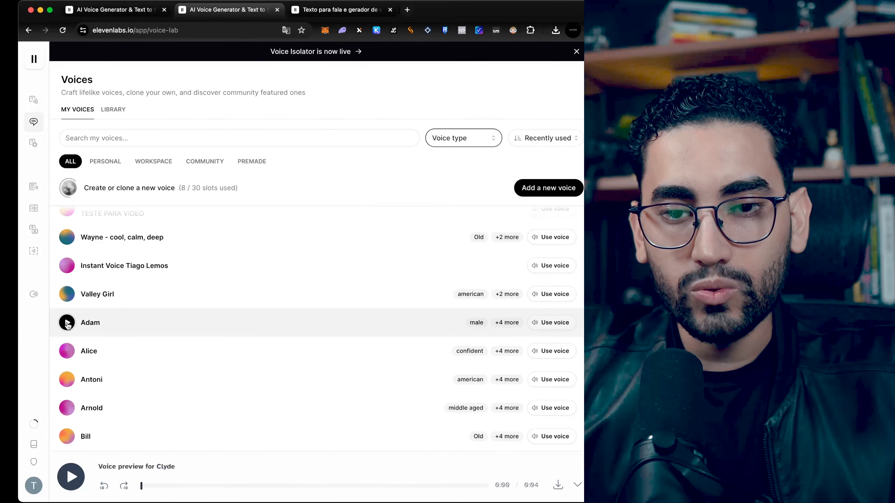
{"action": "left_click", "coordinate": [66, 295]}
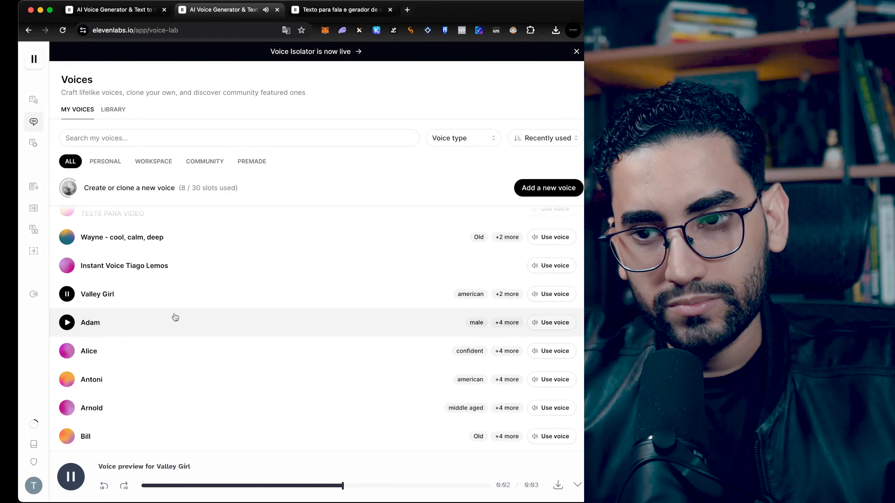
{"action": "left_click", "coordinate": [121, 332]}
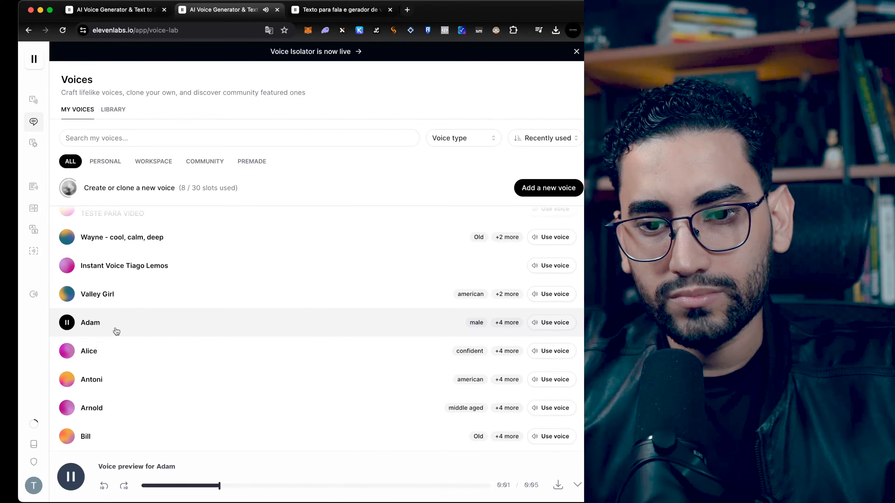
{"action": "left_click", "coordinate": [176, 370]}
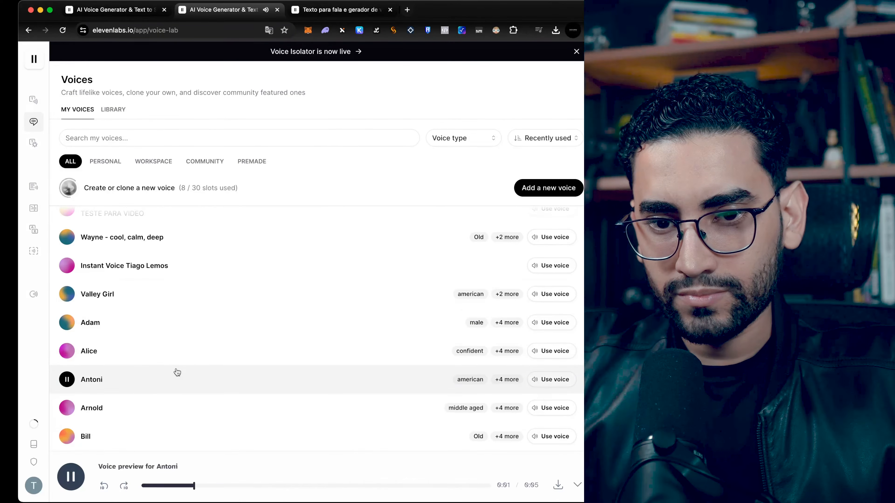
{"action": "scroll", "coordinate": [190, 367], "scroll_direction": "down", "scroll_amount": 5}
{"action": "left_click", "coordinate": [67, 340]}
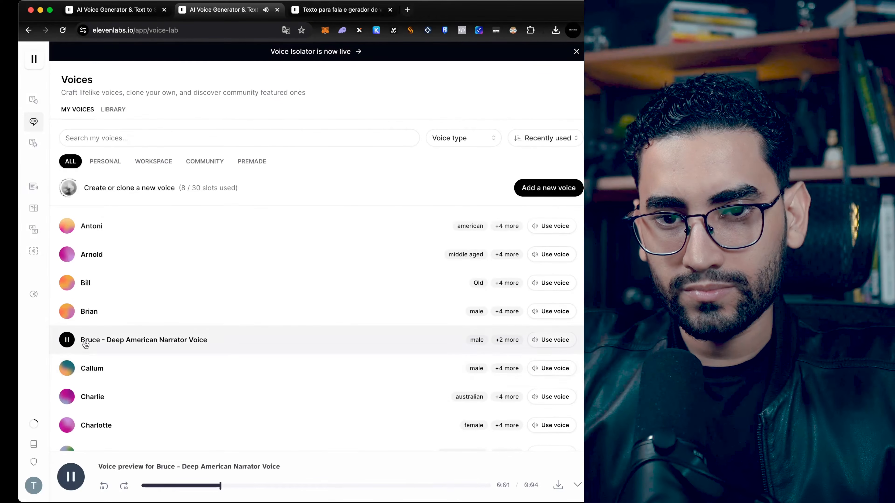
{"action": "left_click", "coordinate": [67, 397]}
Step: Use the Valley Girl voice for speech synthesis
{"action": "scroll", "coordinate": [172, 326], "scroll_direction": "up", "scroll_amount": 5}
{"action": "scroll", "coordinate": [172, 326], "scroll_direction": "down", "scroll_amount": 3}
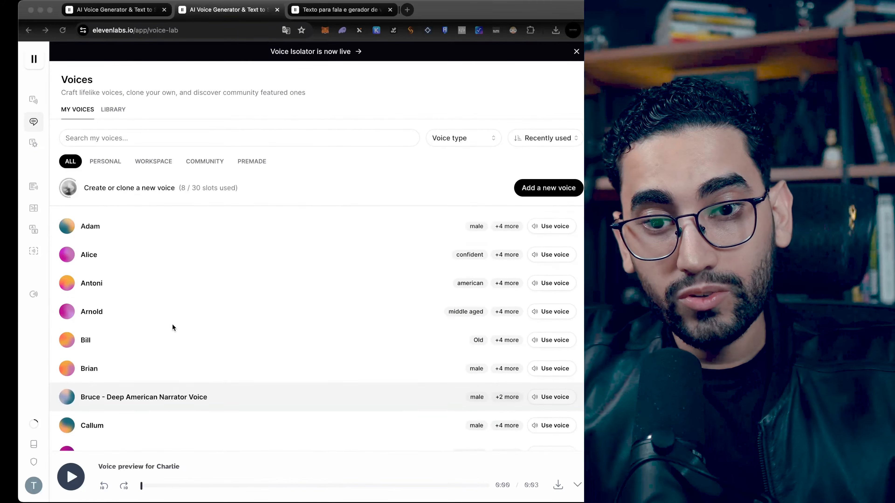
{"action": "scroll", "coordinate": [208, 322], "scroll_direction": "up", "scroll_amount": 3}
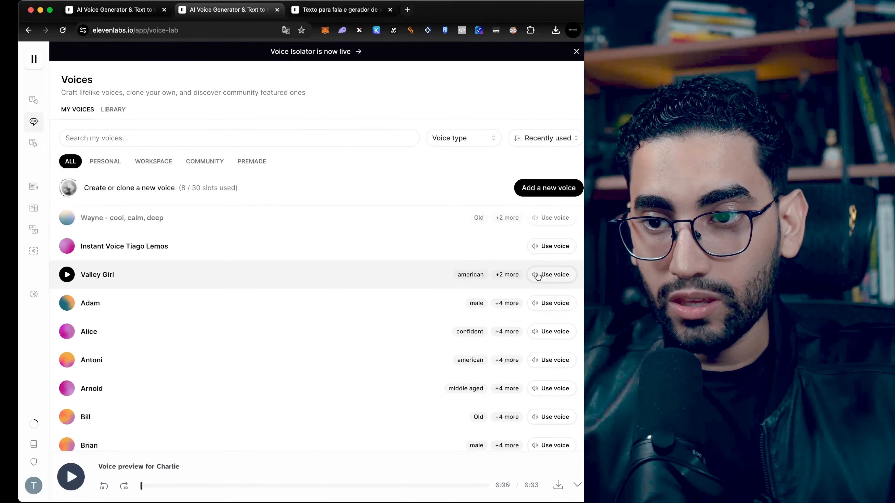
{"action": "left_click", "coordinate": [544, 275]}
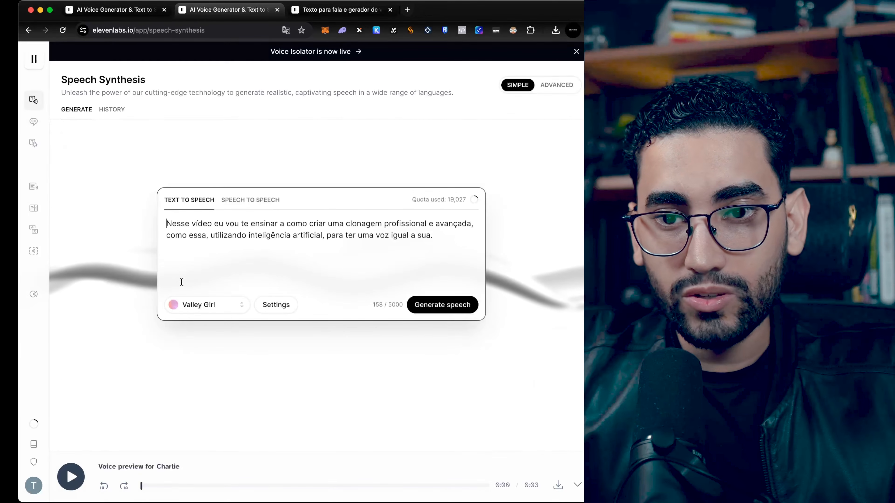
Step: Confirm Valley Girl in the voice picker and generate speech from the Portuguese text
{"action": "left_click", "coordinate": [208, 304]}
{"action": "left_click", "coordinate": [223, 335]}
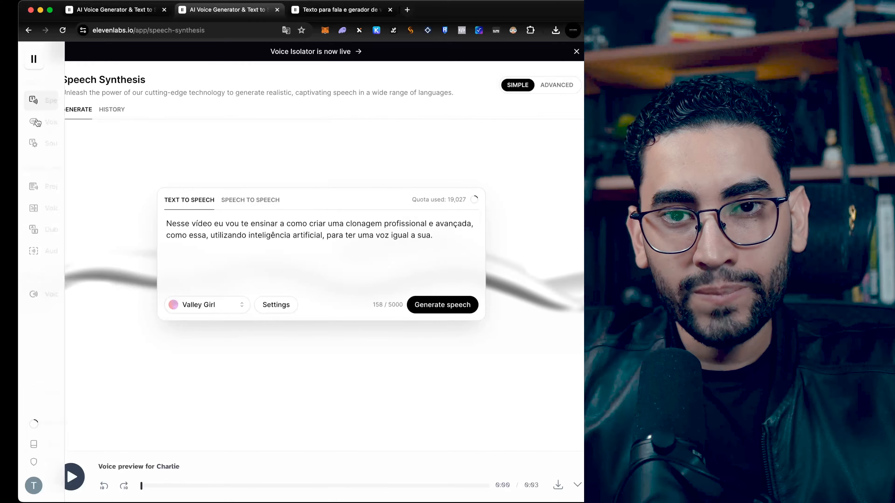
{"action": "mouse_move", "coordinate": [51, 102]}
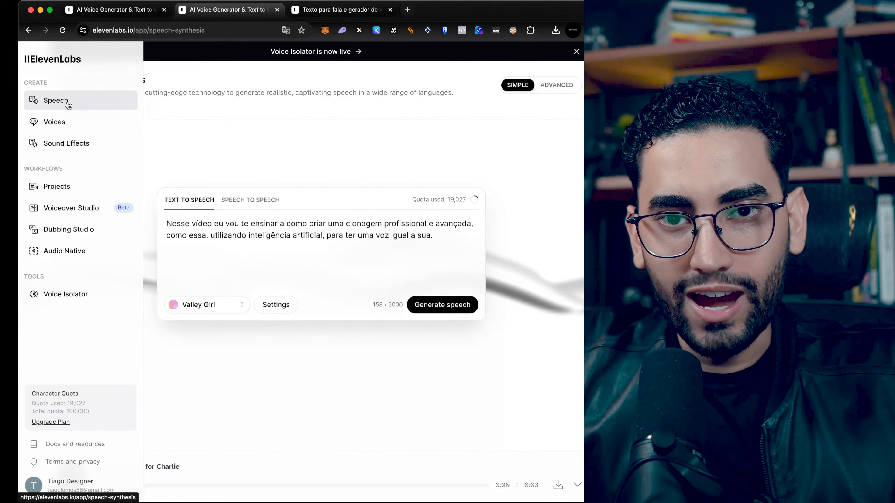
{"action": "left_click", "coordinate": [208, 304]}
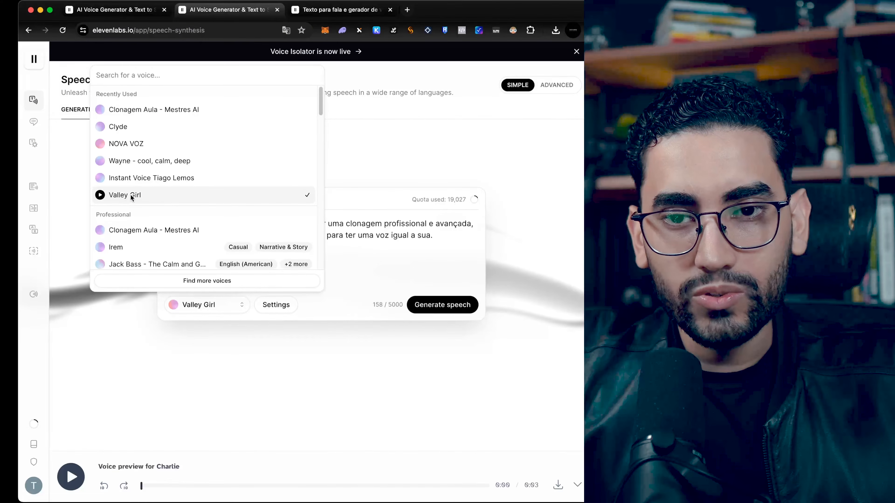
{"action": "left_click", "coordinate": [157, 198]}
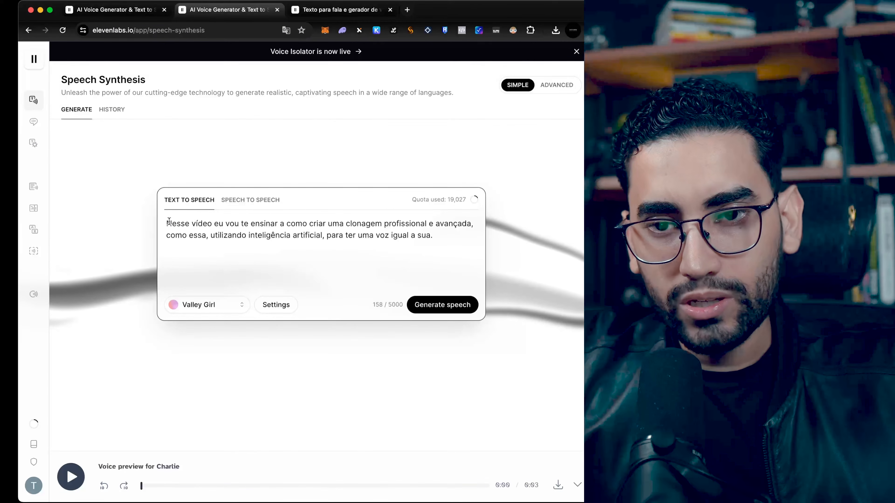
{"action": "left_click_drag", "start_coordinate": [167, 223], "coordinate": [430, 235]}
{"action": "left_click", "coordinate": [460, 305]}
{"action": "left_click", "coordinate": [447, 311]}
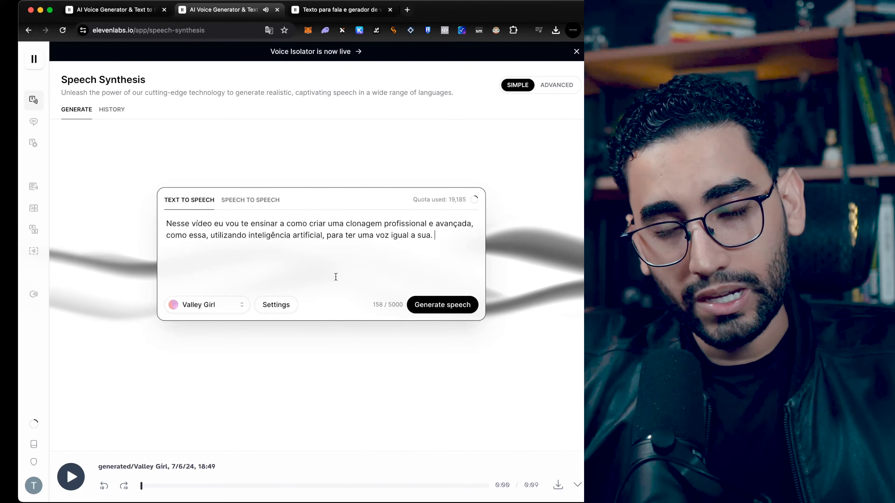
Step: Switch to Speech to Speech and convert the uploaded recording with the Valley Girl voice
{"action": "left_click", "coordinate": [252, 204]}
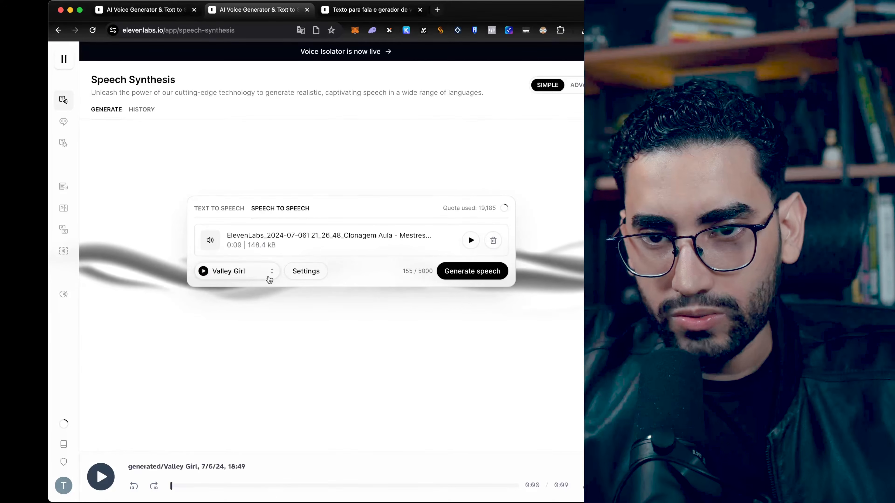
{"action": "left_click", "coordinate": [468, 272]}
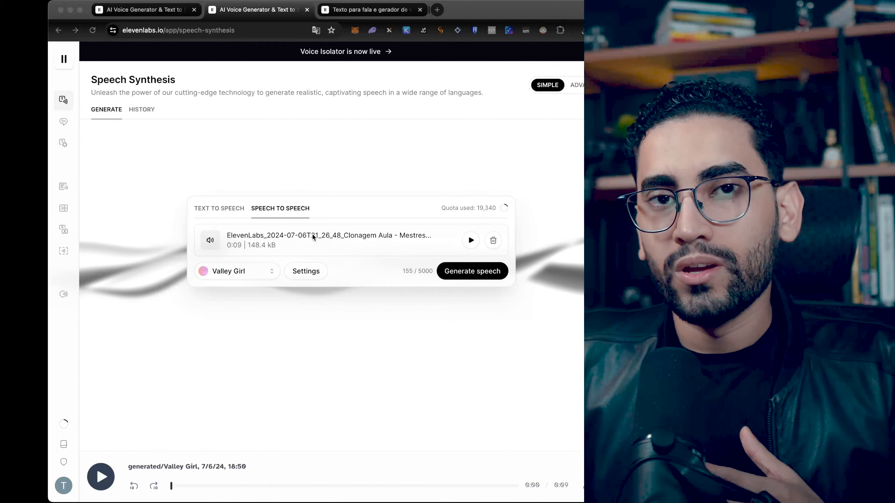
Step: Open the Instant Voice Cloning form from the Voices page to review its fields, then cancel it
{"action": "mouse_move", "coordinate": [68, 123]}
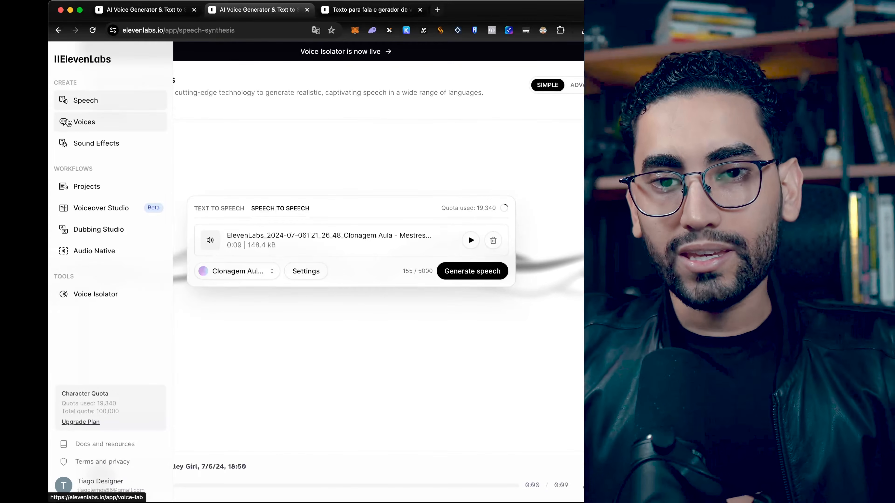
{"action": "left_click", "coordinate": [104, 124]}
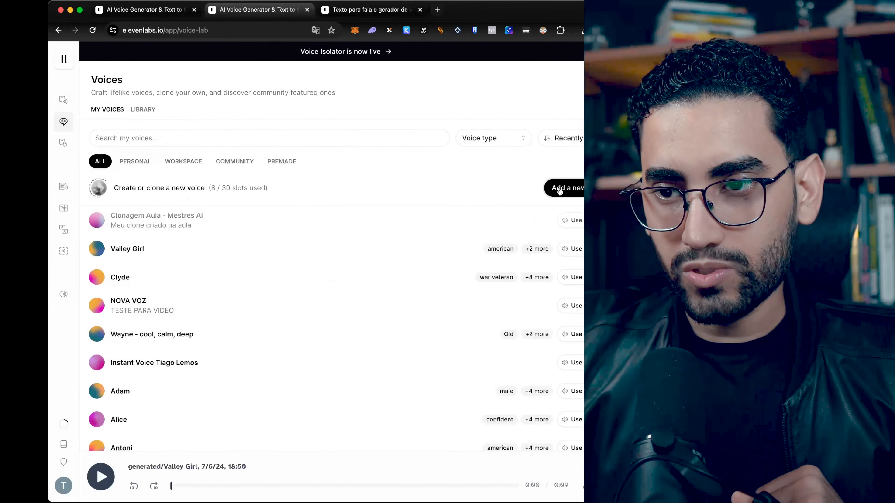
{"action": "left_click", "coordinate": [571, 191]}
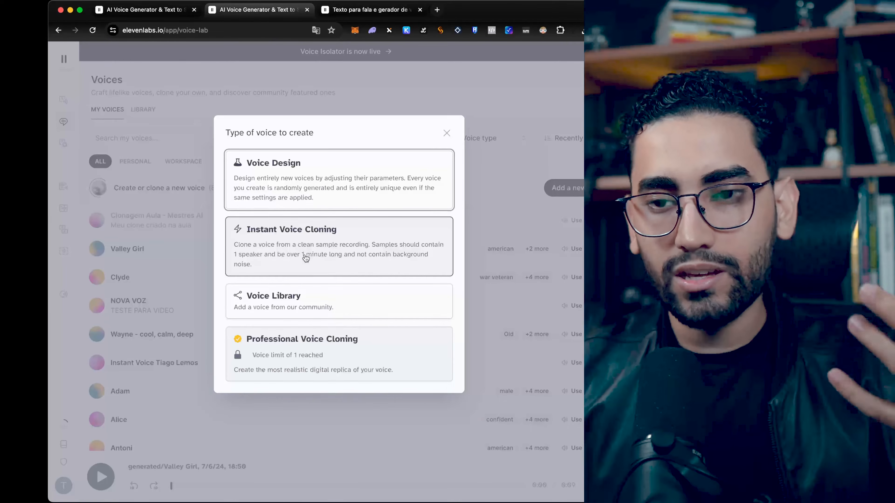
{"action": "left_click", "coordinate": [305, 258]}
{"action": "left_click", "coordinate": [364, 125]}
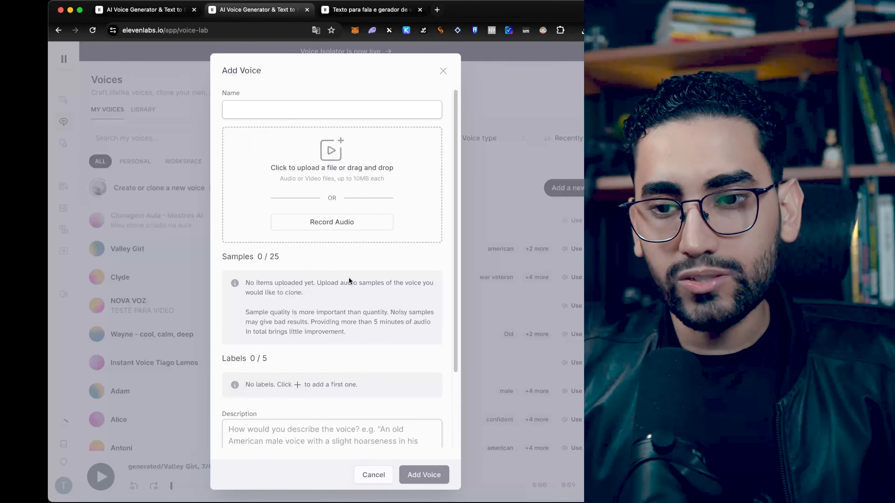
{"action": "scroll", "coordinate": [332, 279], "scroll_direction": "down", "scroll_amount": 5}
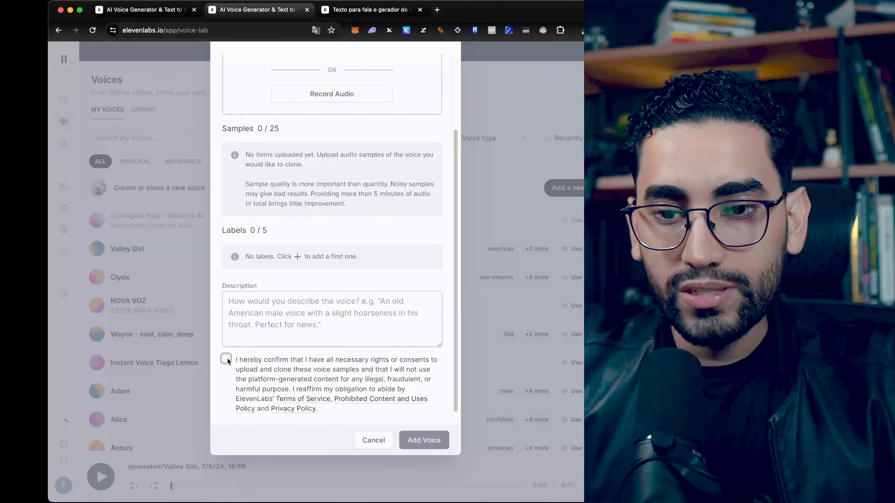
{"action": "left_click", "coordinate": [225, 359]}
{"action": "left_click", "coordinate": [368, 441]}
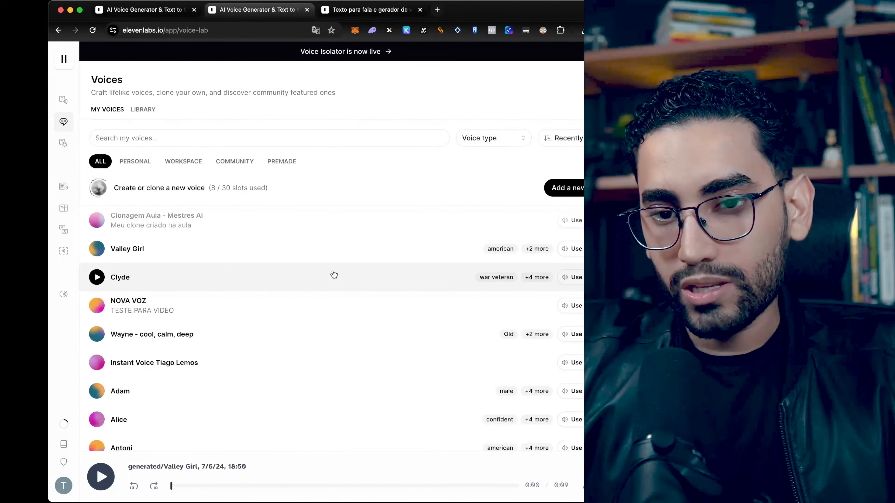
Step: Select the user's instant voice clone for Text to Speech and generate speech from the text
{"action": "left_click", "coordinate": [171, 367]}
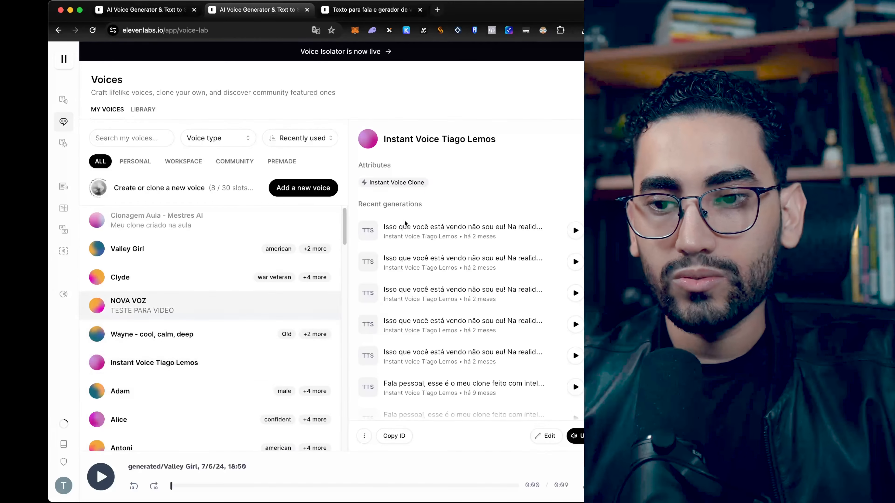
{"action": "mouse_move", "coordinate": [65, 127]}
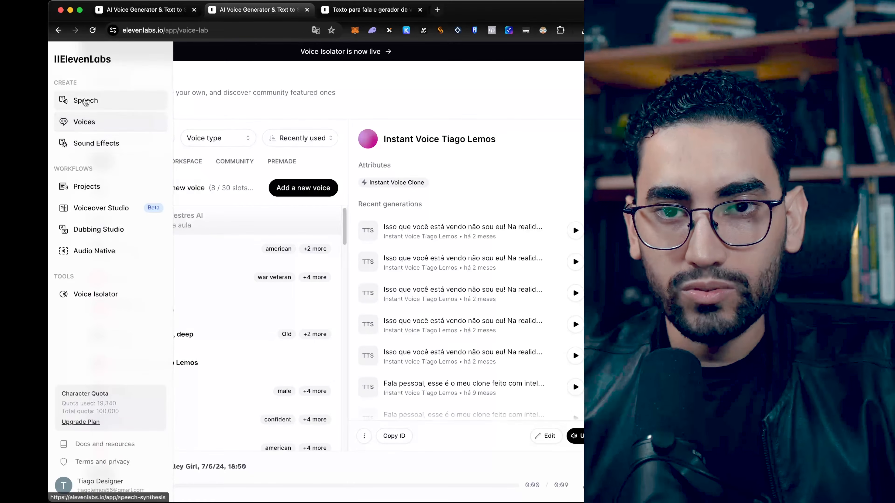
{"action": "left_click", "coordinate": [83, 101]}
{"action": "left_click", "coordinate": [234, 304]}
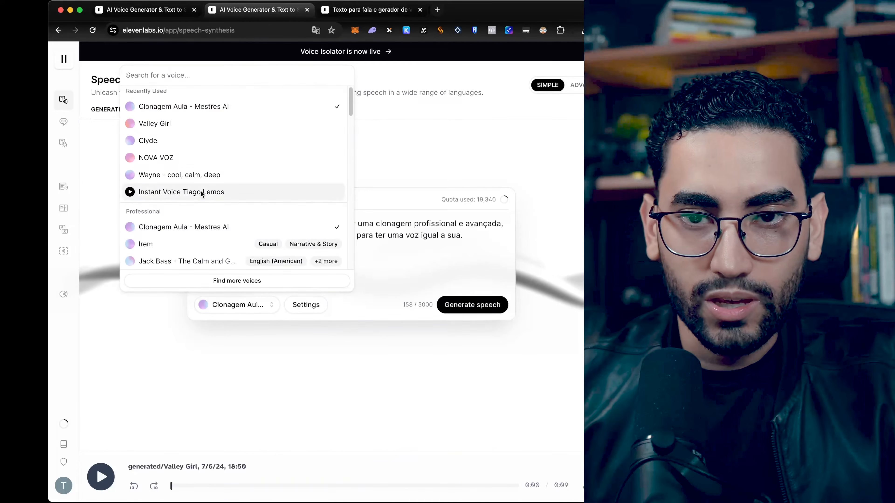
{"action": "left_click", "coordinate": [173, 193]}
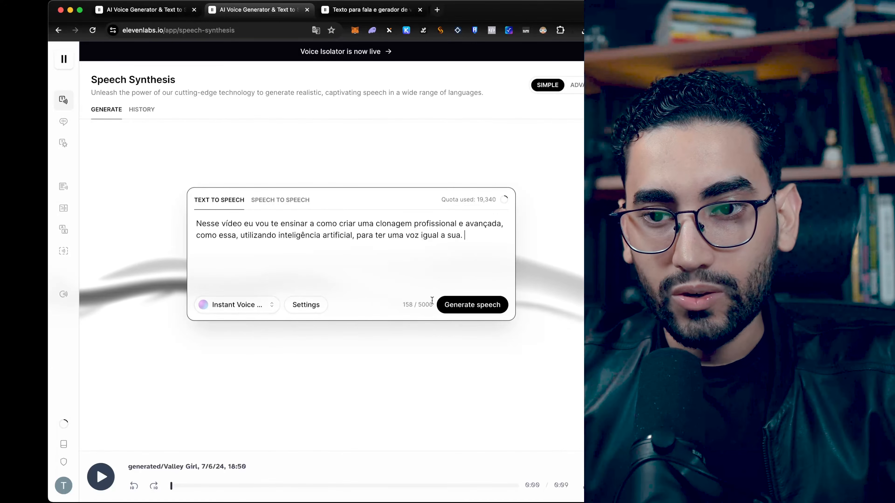
{"action": "left_click", "coordinate": [455, 306]}
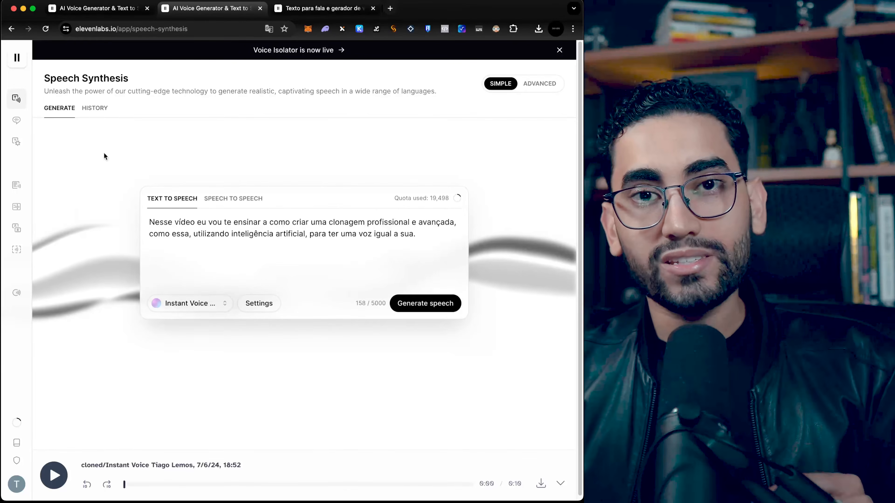
Step: Start adding a new voice and choose Professional Voice Cloning
{"action": "left_click", "coordinate": [34, 120]}
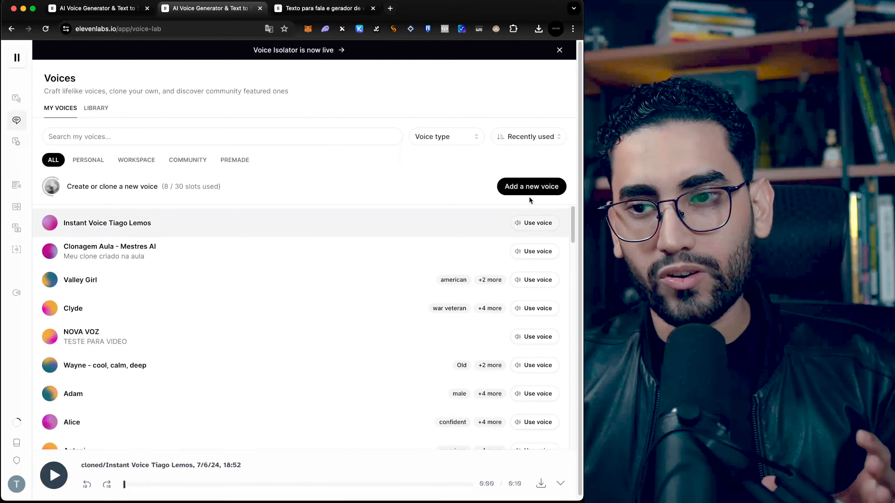
{"action": "left_click", "coordinate": [530, 190]}
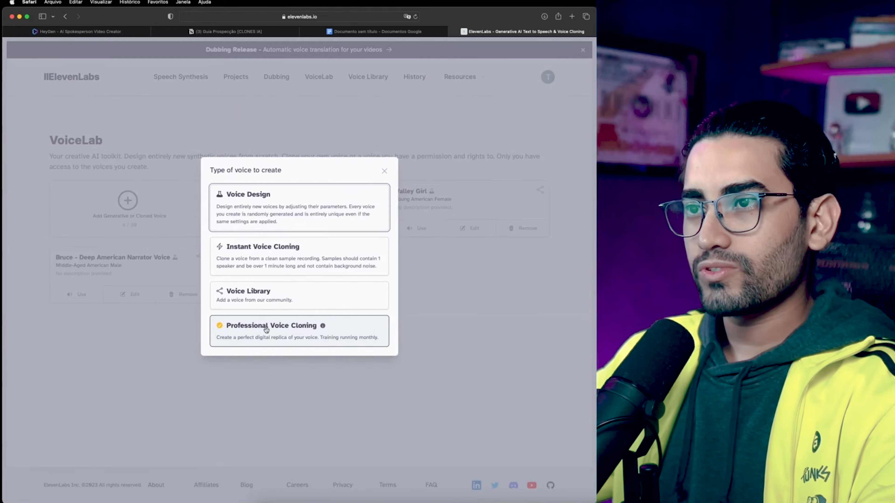
{"action": "left_click", "coordinate": [268, 331]}
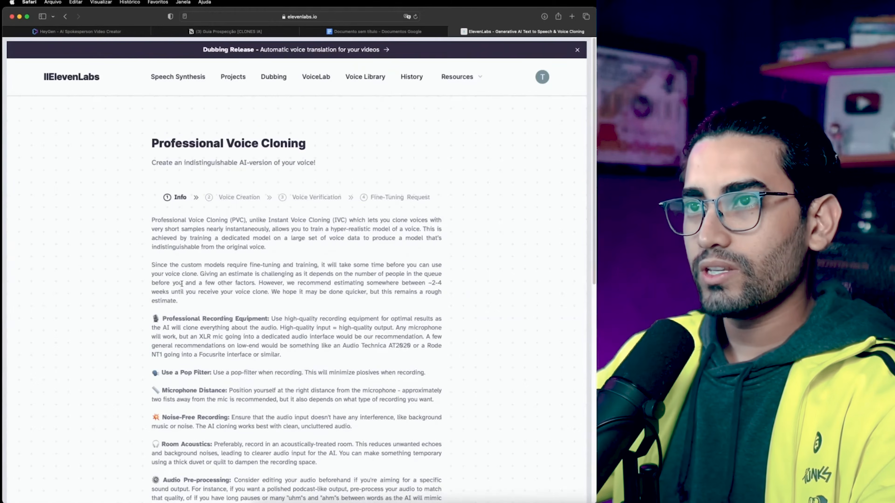
Step: Read the Professional Voice Cloning recording guidelines
{"action": "scroll", "coordinate": [181, 284], "scroll_direction": "down", "scroll_amount": 1}
{"action": "left_click_drag", "start_coordinate": [150, 192], "coordinate": [260, 338]}
{"action": "scroll", "coordinate": [259, 336], "scroll_direction": "down", "scroll_amount": 6}
{"action": "scroll", "coordinate": [258, 338], "scroll_direction": "down", "scroll_amount": 5}
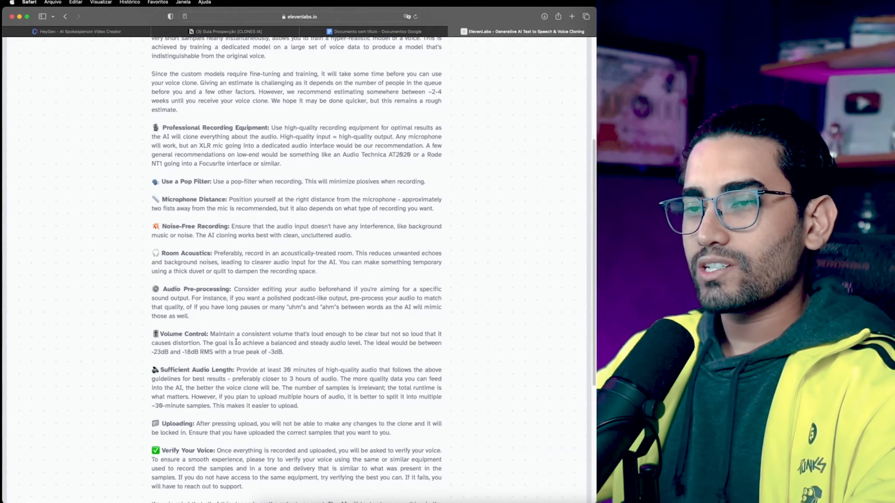
{"action": "scroll", "coordinate": [235, 341], "scroll_direction": "up", "scroll_amount": 3}
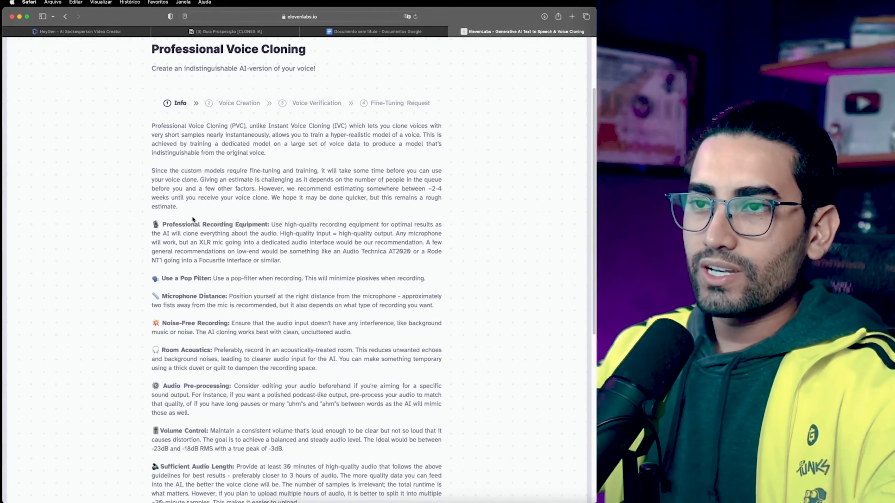
{"action": "scroll", "coordinate": [193, 219], "scroll_direction": "down", "scroll_amount": 5}
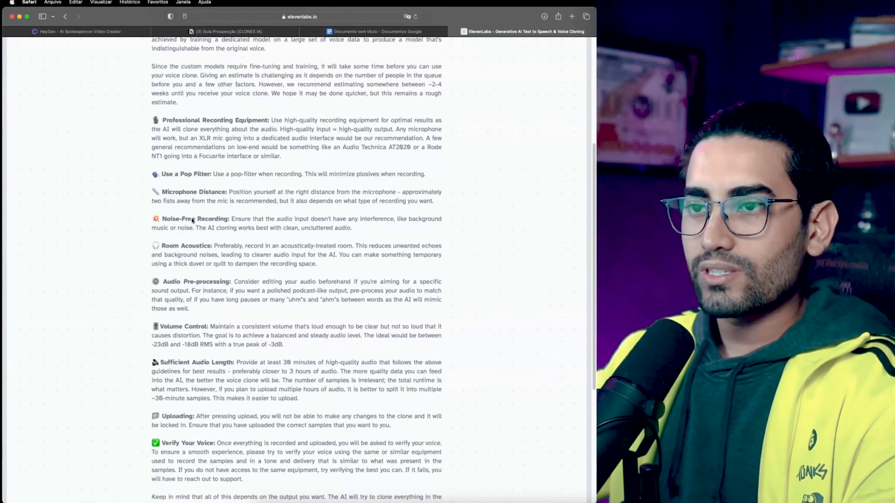
Step: Review the recording guidelines, highlighting headings such as Professional Recording Equipment, Microphone Distance and Room Acoustics
{"action": "scroll", "coordinate": [192, 220], "scroll_direction": "up", "scroll_amount": 4}
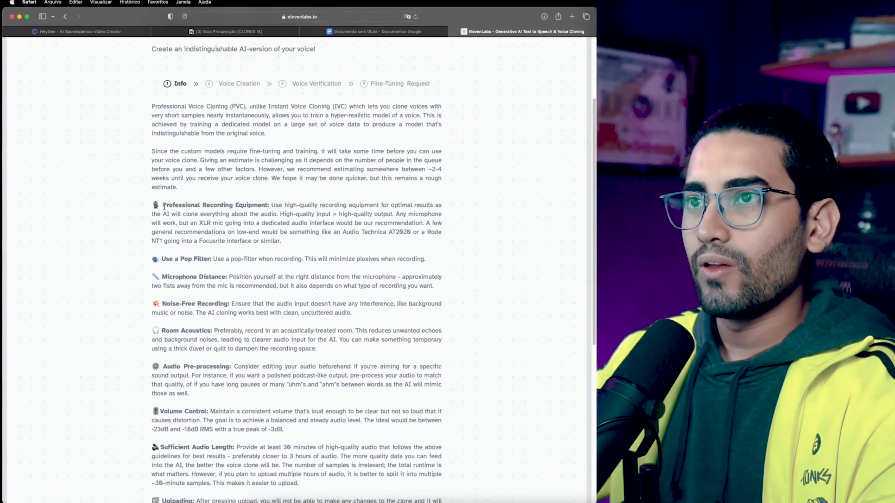
{"action": "left_click_drag", "start_coordinate": [163, 206], "coordinate": [265, 207]}
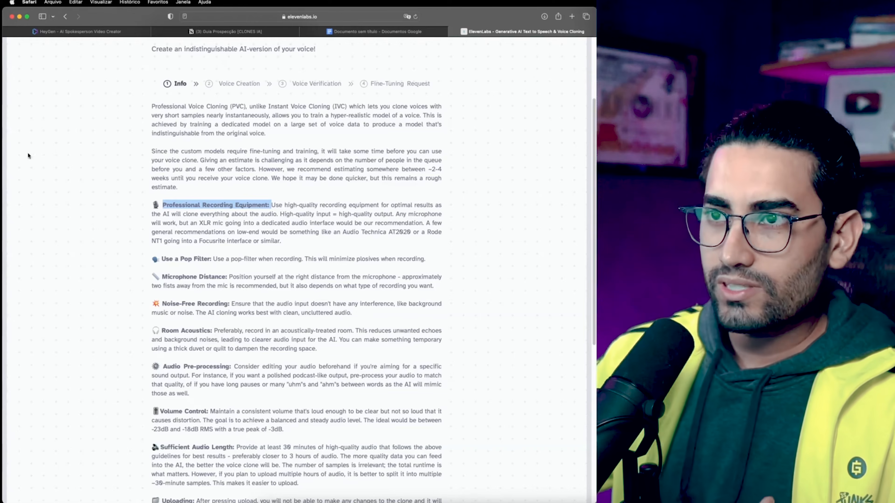
{"action": "left_click_drag", "start_coordinate": [169, 277], "coordinate": [227, 277]}
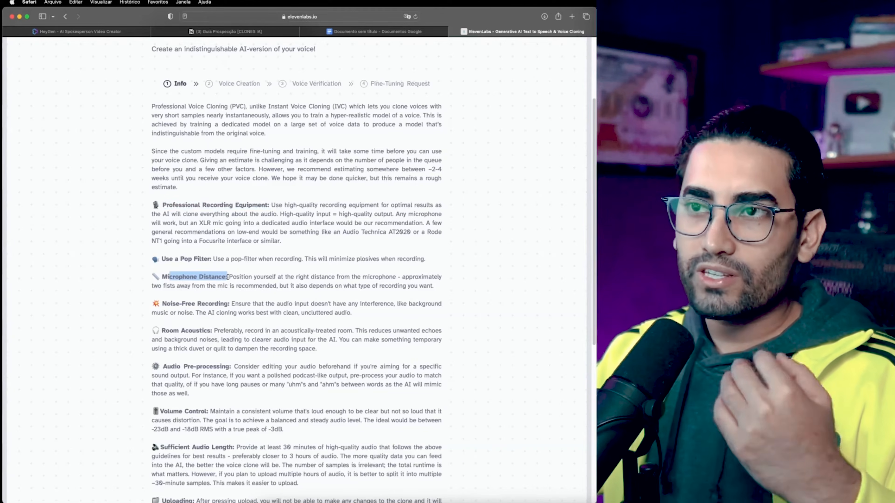
{"action": "left_click", "coordinate": [218, 302]}
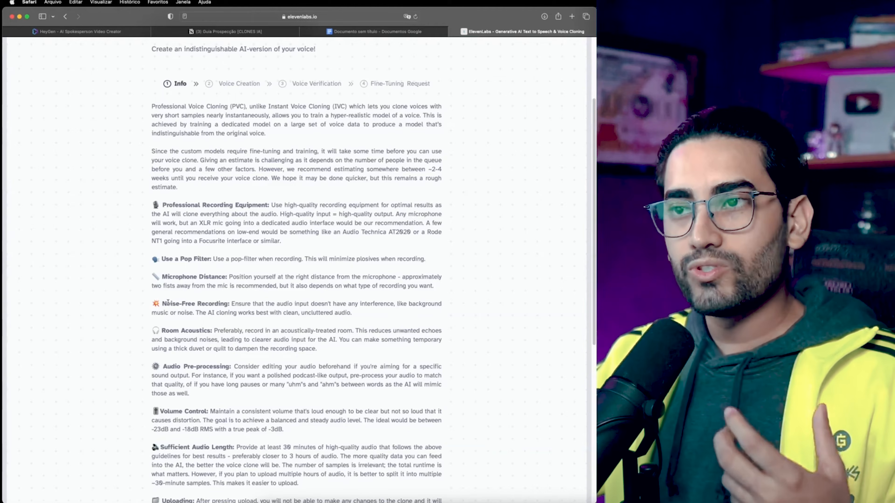
{"action": "scroll", "coordinate": [168, 302], "scroll_direction": "down", "scroll_amount": 2}
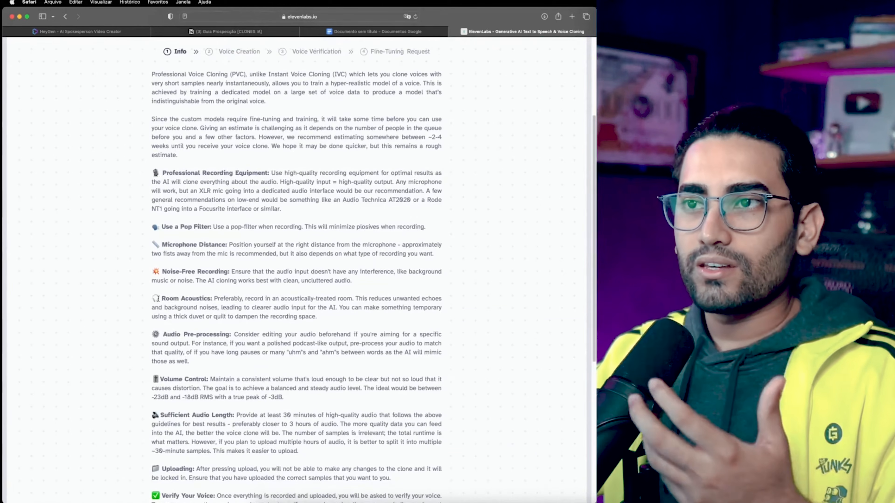
{"action": "left_click_drag", "start_coordinate": [158, 298], "coordinate": [210, 299]}
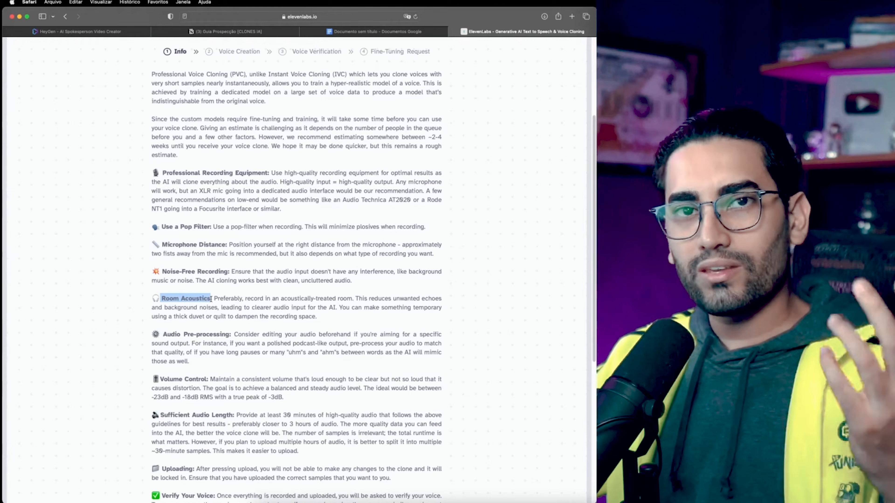
{"action": "scroll", "coordinate": [210, 299], "scroll_direction": "down", "scroll_amount": 1}
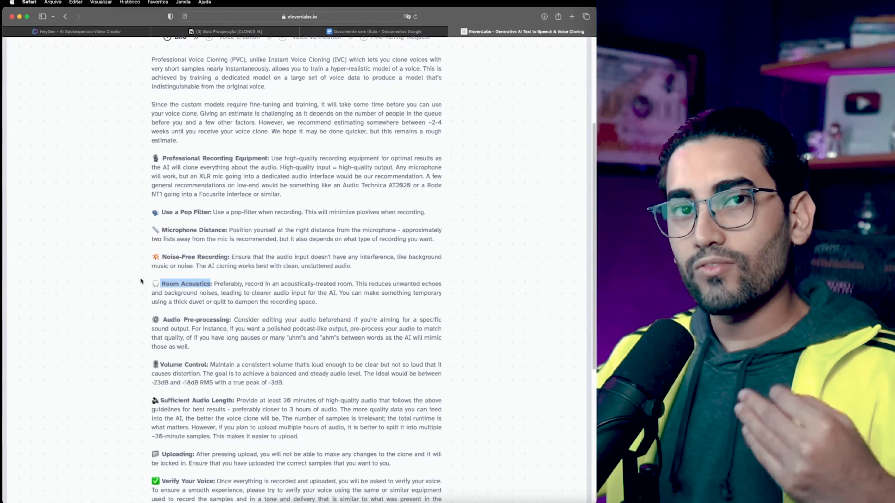
{"action": "scroll", "coordinate": [140, 280], "scroll_direction": "down", "scroll_amount": 3}
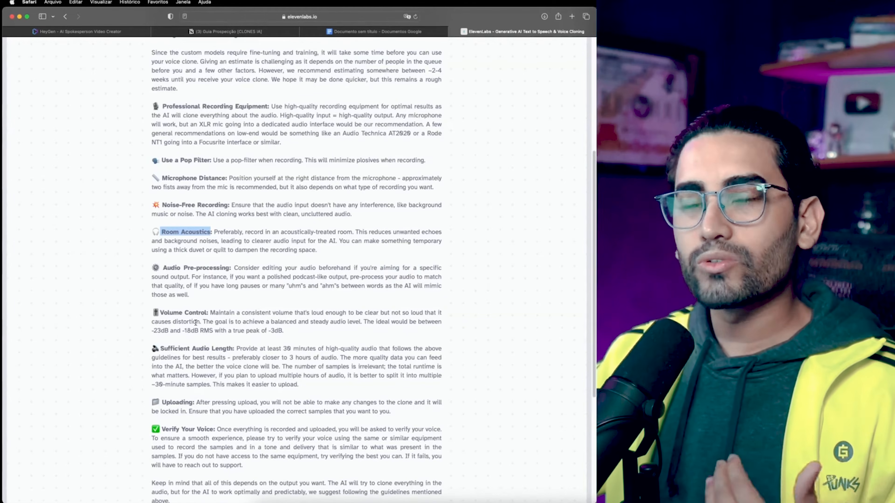
{"action": "scroll", "coordinate": [195, 323], "scroll_direction": "down", "scroll_amount": 3}
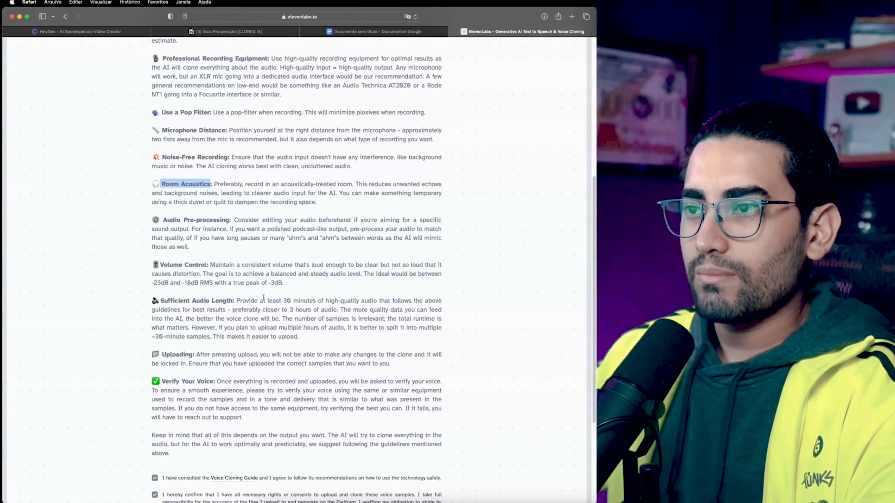
{"action": "scroll", "coordinate": [263, 298], "scroll_direction": "down", "scroll_amount": 5}
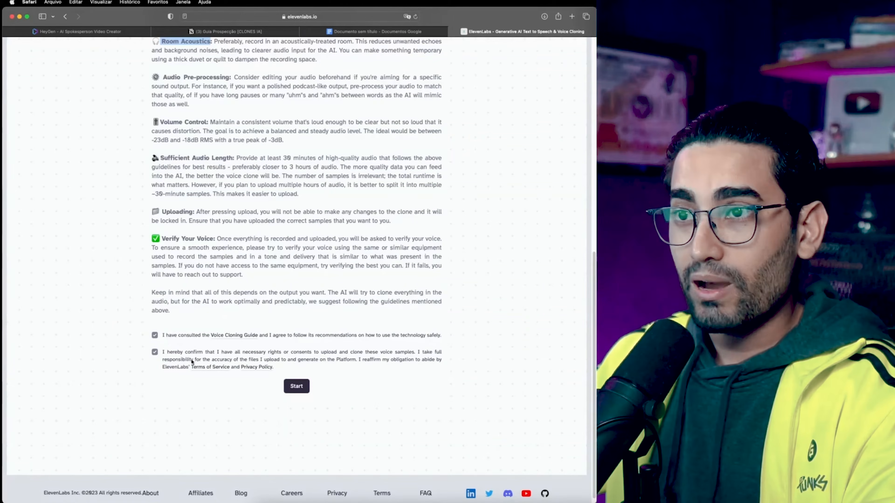
{"action": "scroll", "coordinate": [192, 361], "scroll_direction": "up", "scroll_amount": 7}
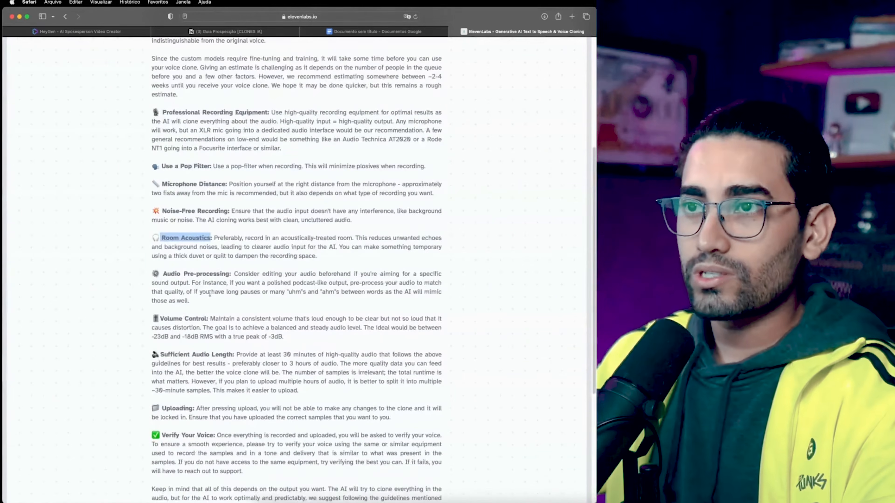
{"action": "left_click", "coordinate": [210, 293]}
{"action": "scroll", "coordinate": [246, 317], "scroll_direction": "down", "scroll_amount": 5}
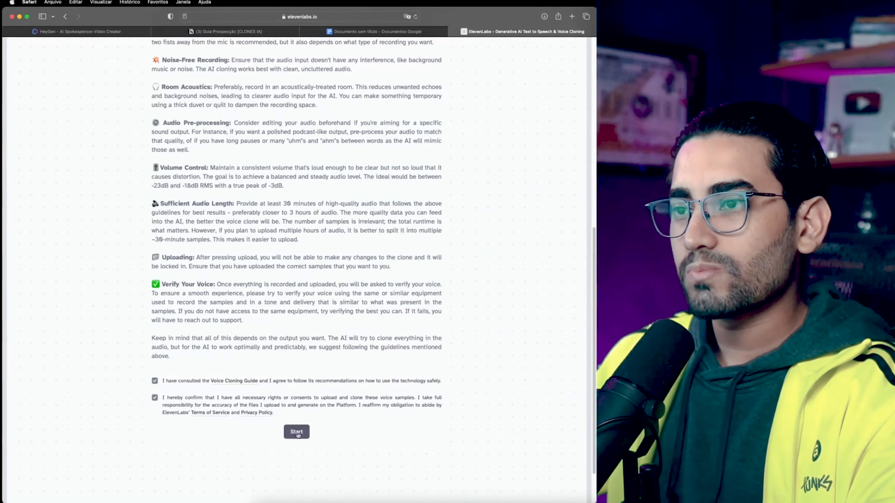
Step: Start the voice creation stage and name the professional voice "Clonagem Aula Mestres AI"
{"action": "left_click", "coordinate": [297, 432]}
{"action": "type", "text": "Cl"}
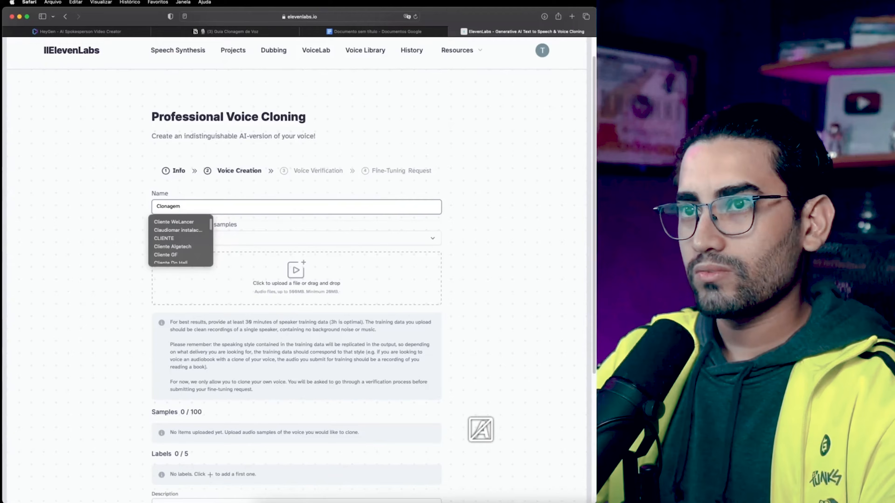
{"action": "type", "text": "onagem"}
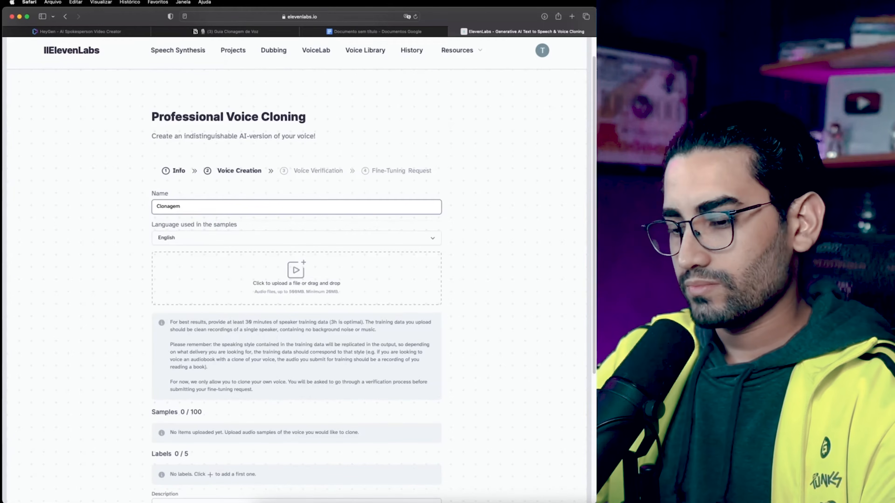
{"action": "type", "text": " Aula Mestre"}
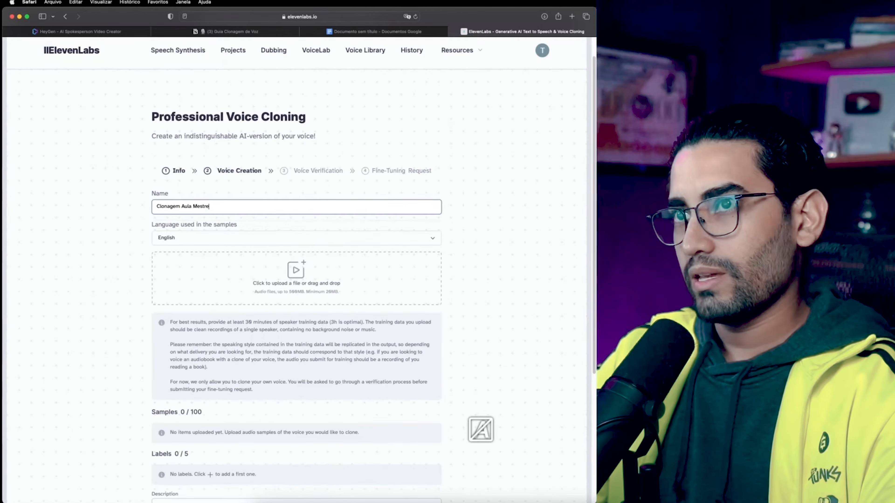
{"action": "type", "text": "s AI"}
{"action": "key", "text": "Tab"}
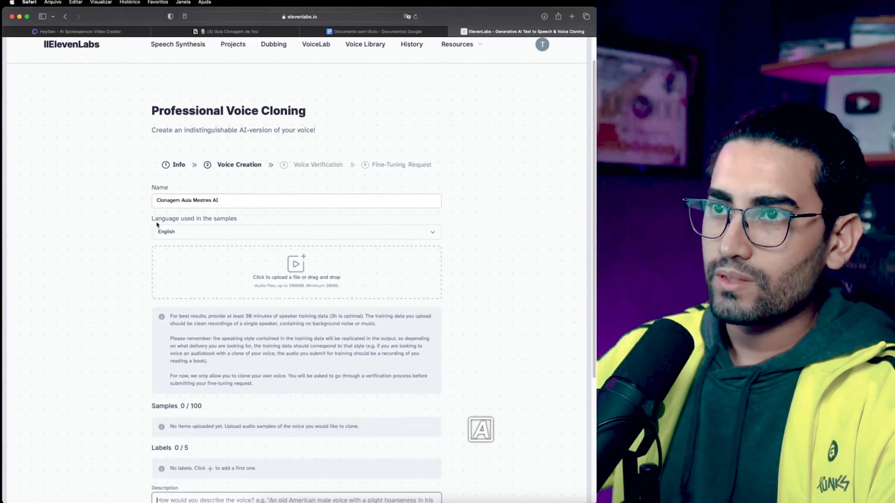
Step: Set the language used in the samples to Portuguese
{"action": "left_click", "coordinate": [162, 232]}
{"action": "scroll", "coordinate": [173, 229], "scroll_direction": "down", "scroll_amount": 3}
{"action": "left_click", "coordinate": [177, 229]}
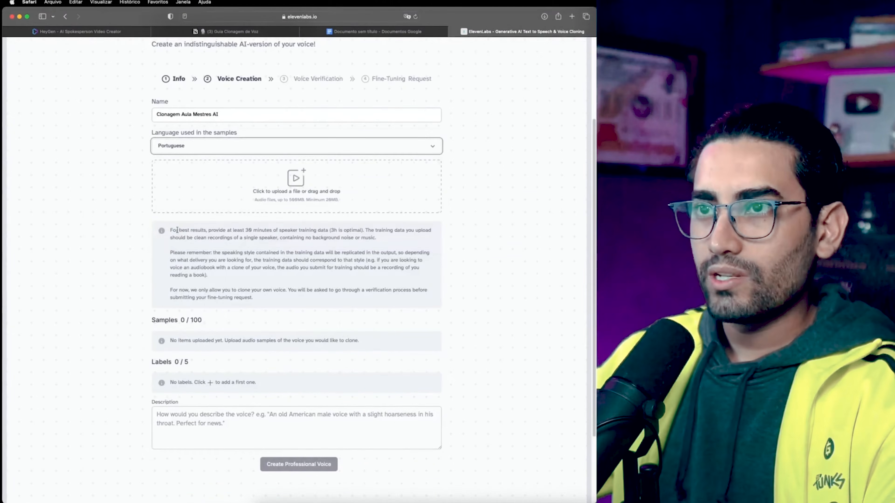
{"action": "left_click", "coordinate": [74, 197]}
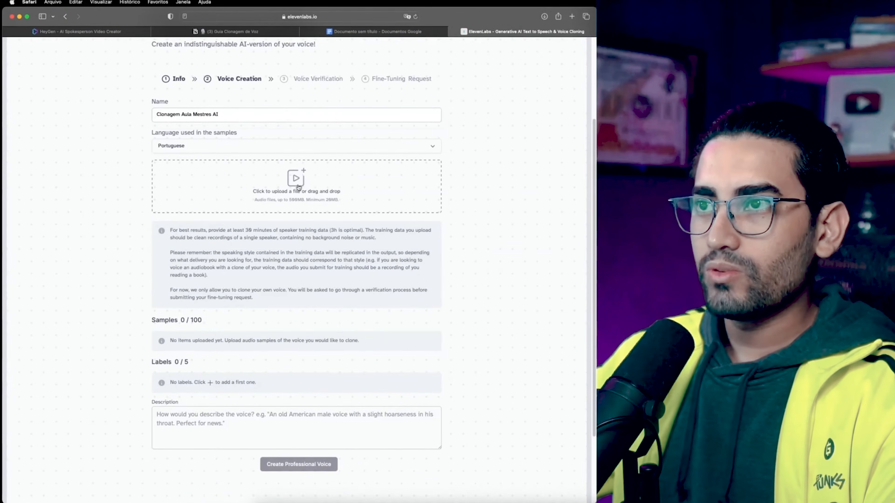
Step: Upload five MP3 voice sample files as training samples
{"action": "left_click", "coordinate": [305, 181]}
{"action": "left_click_drag", "start_coordinate": [442, 104], "coordinate": [195, 101]}
{"action": "left_click", "coordinate": [545, 476]}
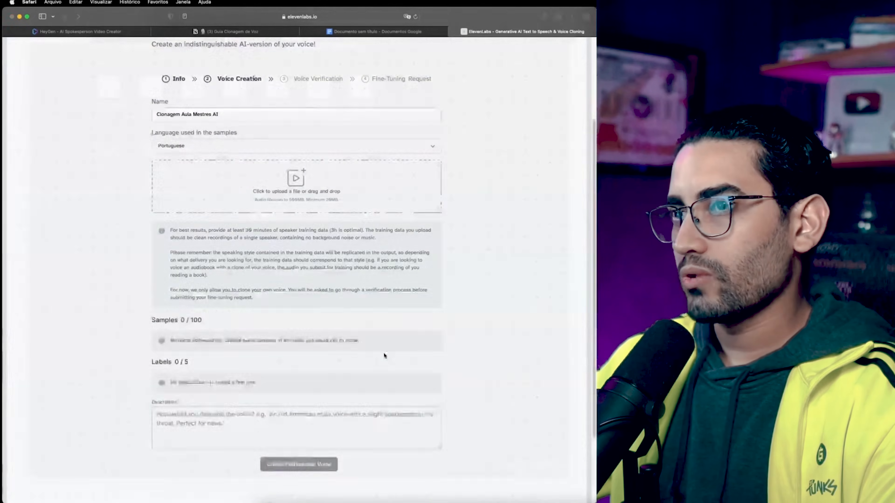
{"action": "scroll", "coordinate": [251, 366], "scroll_direction": "down", "scroll_amount": 3}
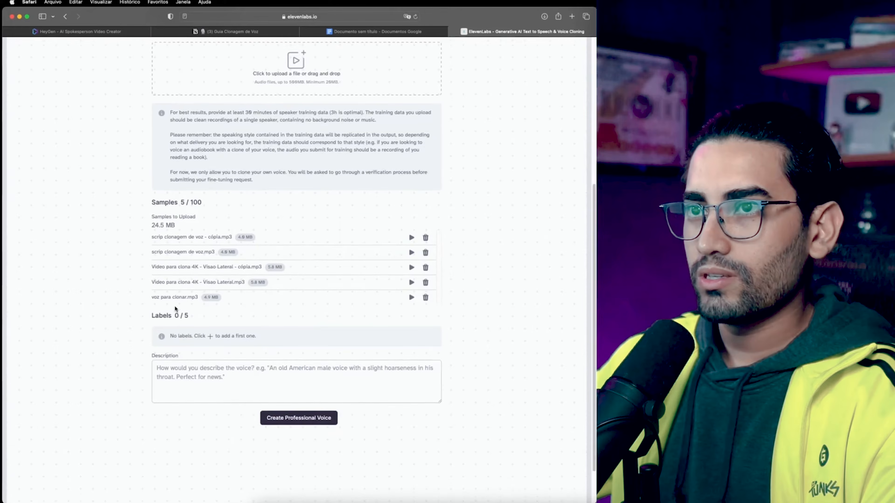
{"action": "scroll", "coordinate": [254, 302], "scroll_direction": "down", "scroll_amount": 3}
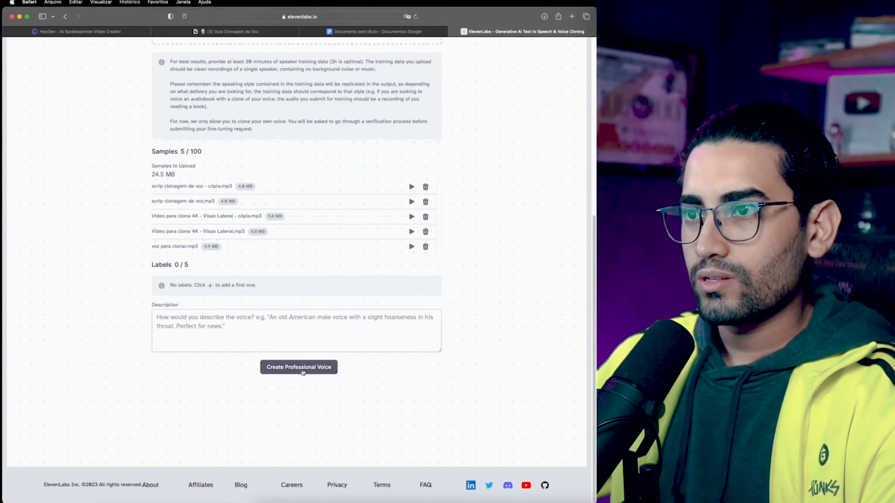
Step: Create the professional voice and let the samples upload and process
{"action": "left_click", "coordinate": [299, 367]}
{"action": "scroll", "coordinate": [222, 310], "scroll_direction": "up", "scroll_amount": 2}
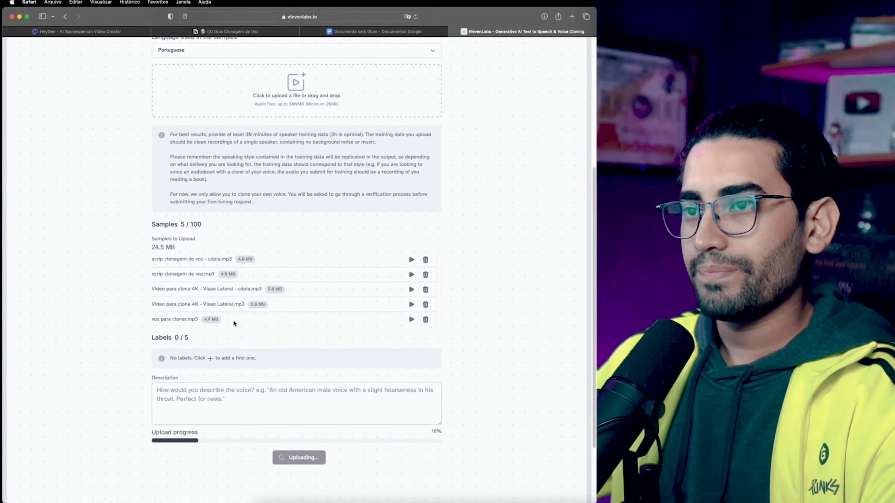
{"action": "scroll", "coordinate": [245, 361], "scroll_direction": "up", "scroll_amount": 1}
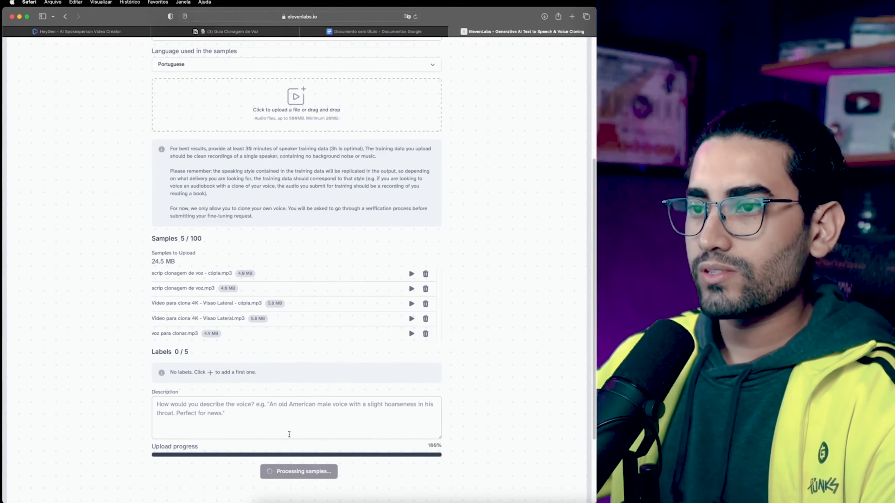
{"action": "scroll", "coordinate": [279, 348], "scroll_direction": "up", "scroll_amount": 1}
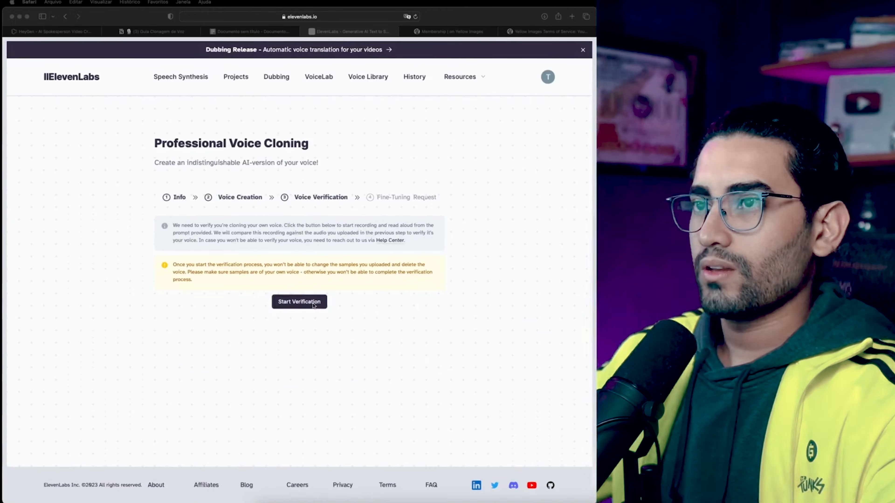
Step: Verify the voice by recording the prompted sentence aloud, submitting it and finishing the verification
{"action": "left_click", "coordinate": [313, 302]}
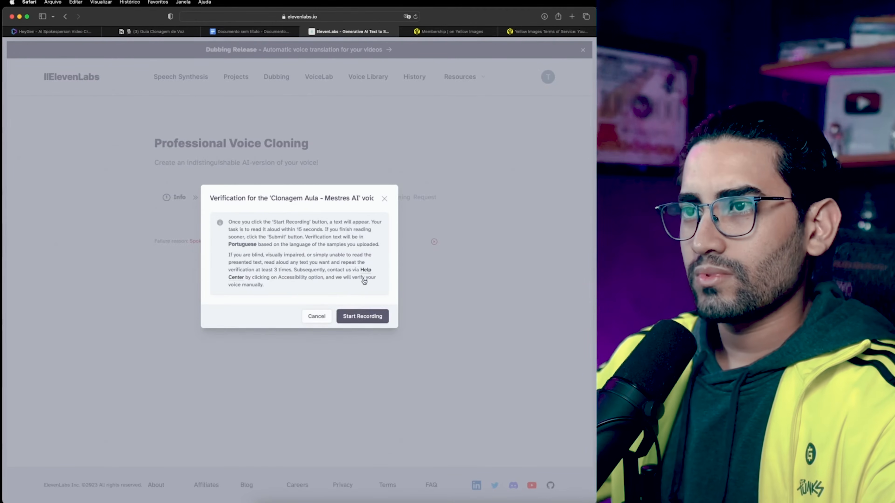
{"action": "left_click", "coordinate": [367, 318]}
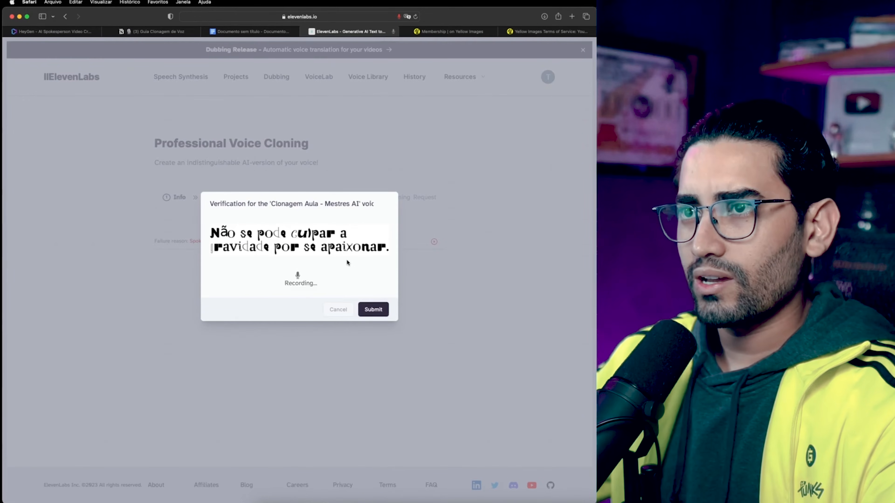
{"action": "left_click", "coordinate": [379, 309]}
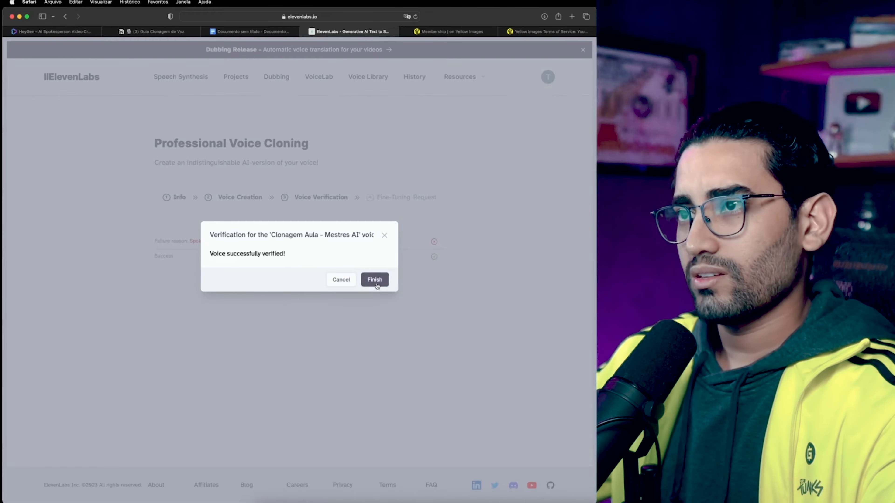
{"action": "left_click", "coordinate": [375, 280]}
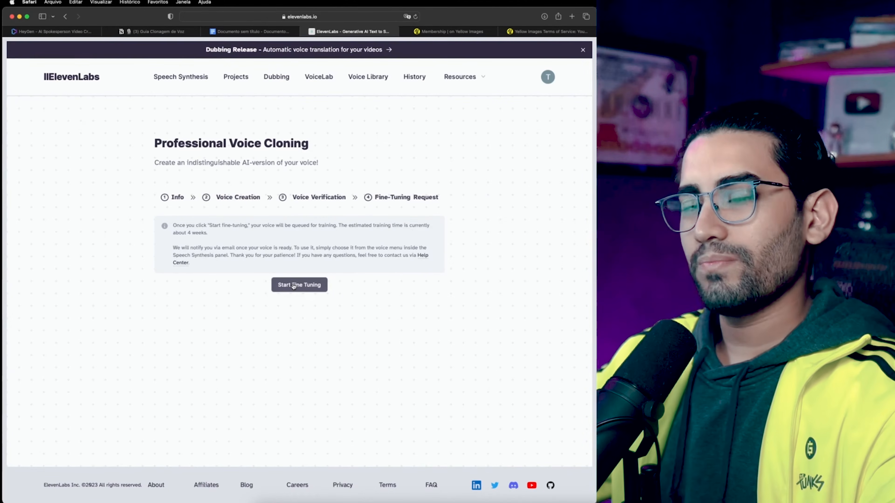
Step: Request fine-tuning for the professional voice and go to VoiceLab
{"action": "left_click", "coordinate": [293, 285]}
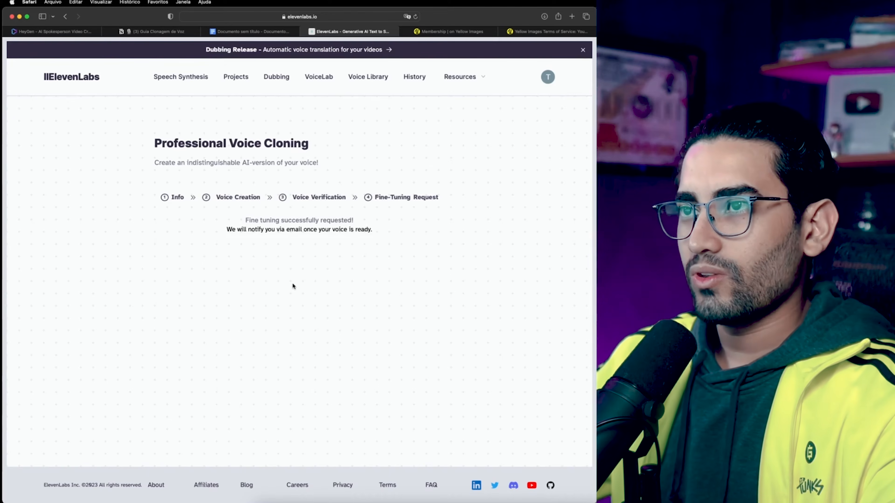
{"action": "left_click", "coordinate": [324, 82]}
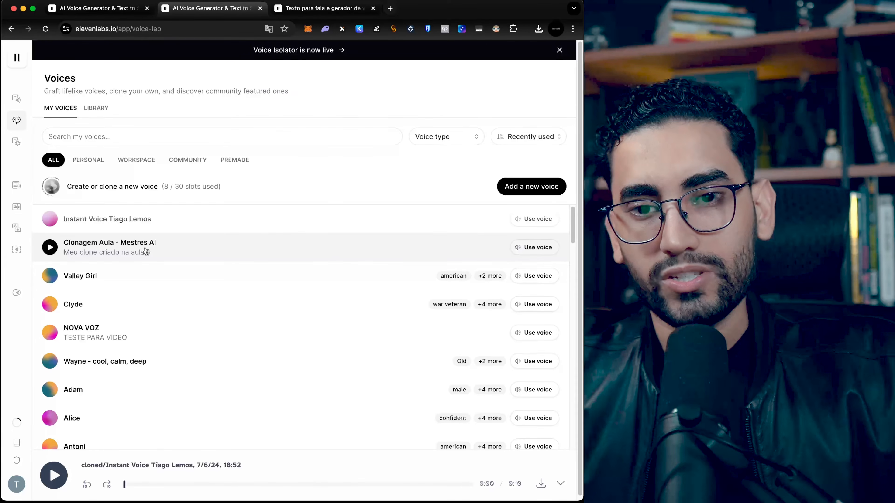
Step: Select the Clonagem Aula - Mestres AI professional voice for Text to Speech
{"action": "left_click", "coordinate": [146, 252]}
{"action": "mouse_move", "coordinate": [42, 121]}
{"action": "left_click", "coordinate": [41, 100]}
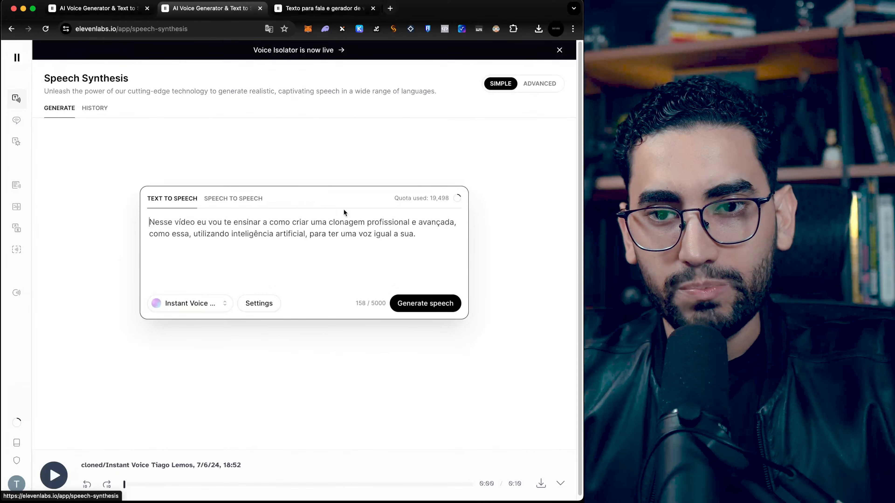
{"action": "left_click", "coordinate": [192, 303]}
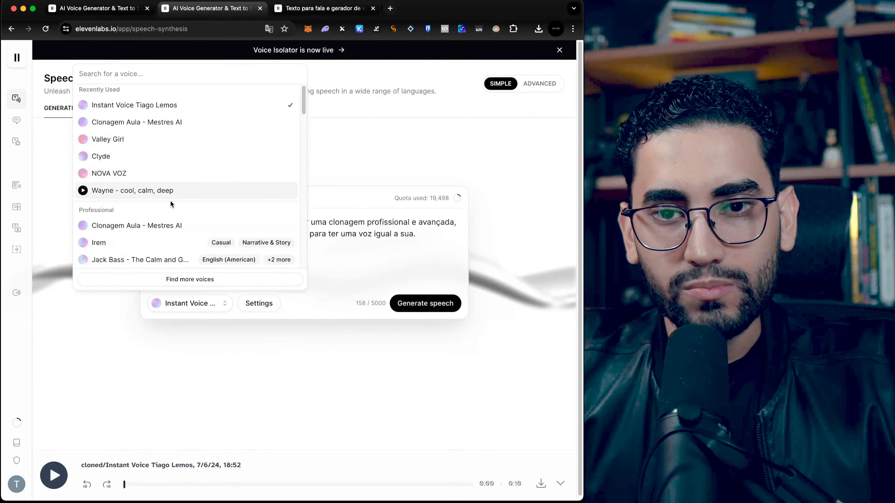
{"action": "left_click", "coordinate": [99, 122]}
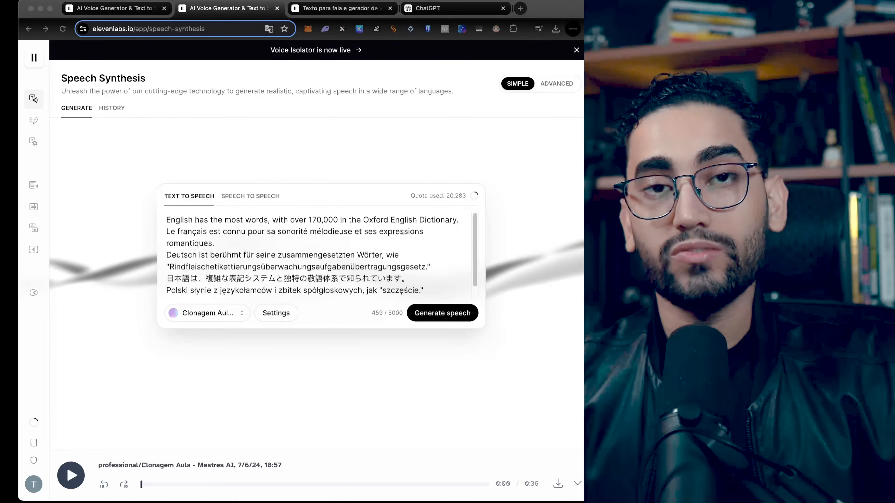
Step: Play the speech generated from the multilingual text with the professional voice
{"action": "left_click", "coordinate": [71, 476]}
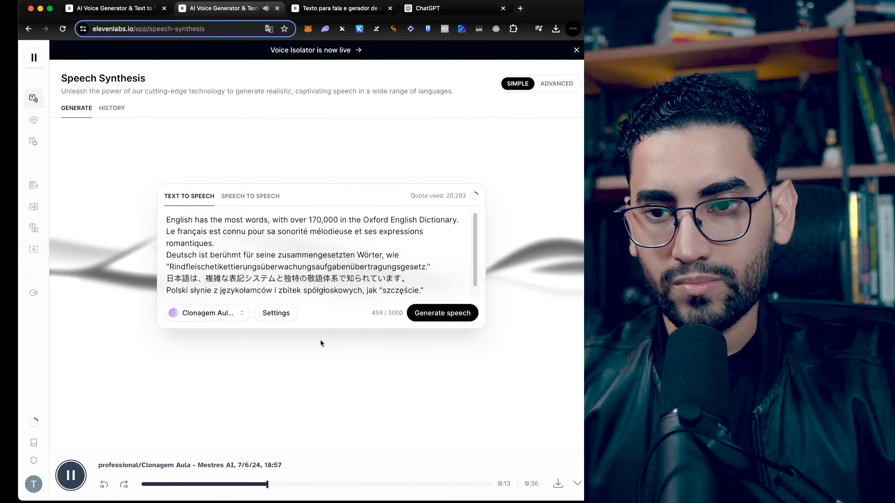
{"action": "scroll", "coordinate": [408, 260], "scroll_direction": "down", "scroll_amount": 2}
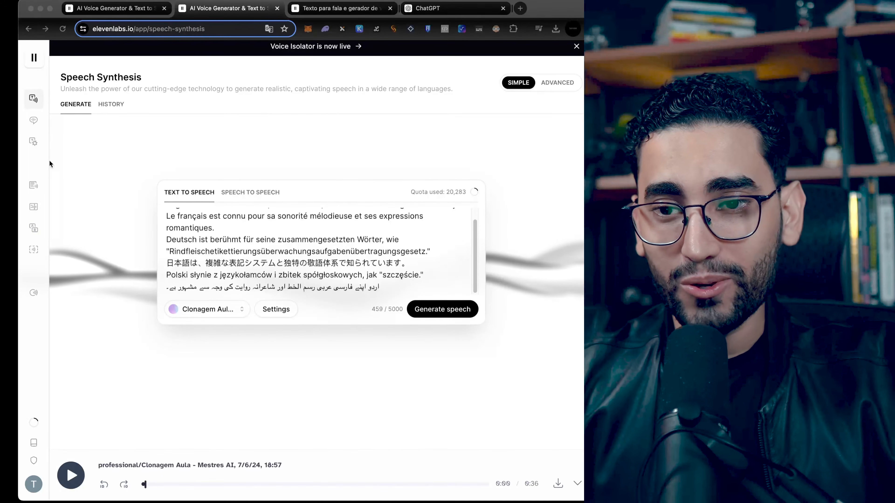
Step: Switch to the Speech to Speech mode and open the Dubbing Studio
{"action": "scroll", "coordinate": [357, 236], "scroll_direction": "up", "scroll_amount": 2}
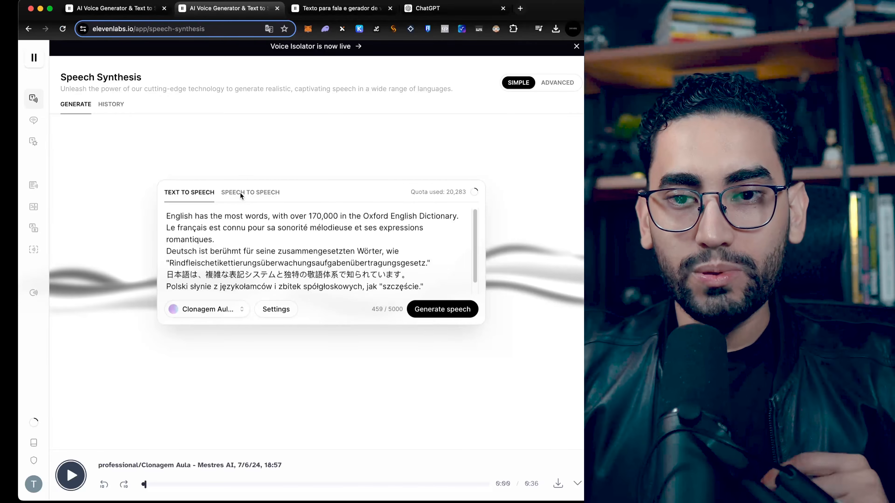
{"action": "left_click", "coordinate": [240, 192]}
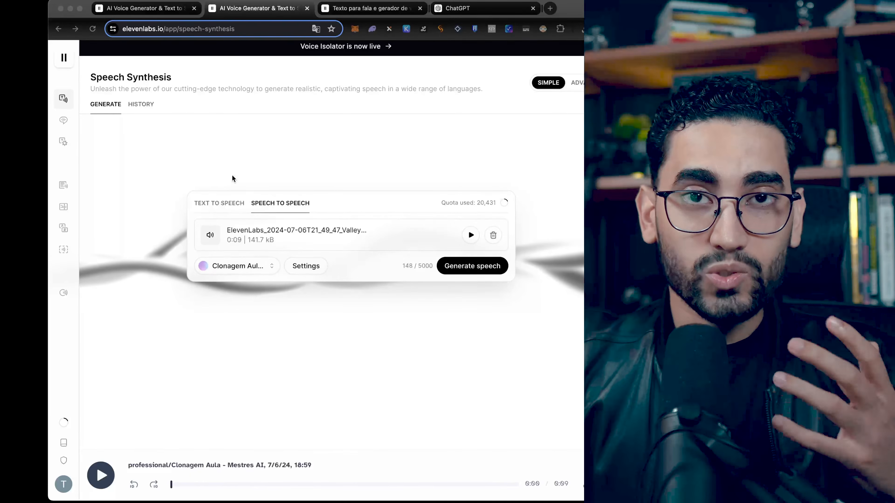
{"action": "left_click", "coordinate": [71, 142]}
{"action": "mouse_move", "coordinate": [70, 141]}
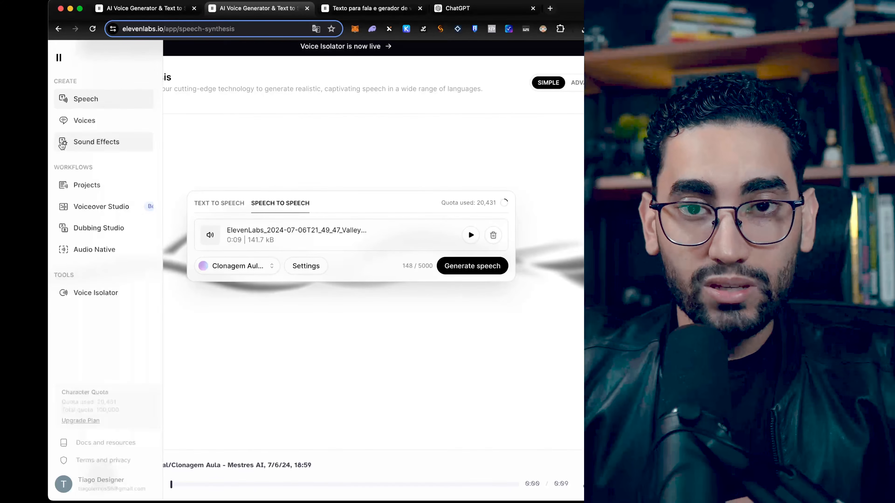
{"action": "left_click", "coordinate": [99, 230]}
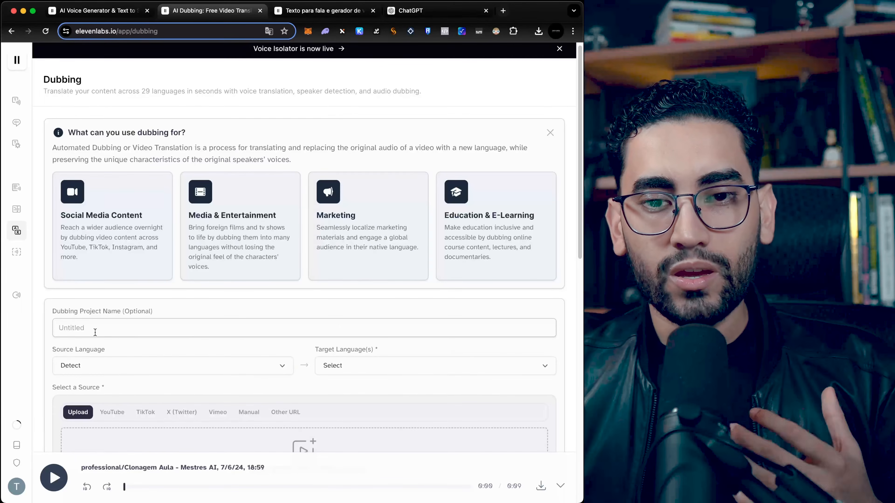
Step: Browse the dubbing source options, from Upload through YouTube, TikTok, X, Vimeo and Manual to Other URL
{"action": "scroll", "coordinate": [106, 353], "scroll_direction": "down", "scroll_amount": 5}
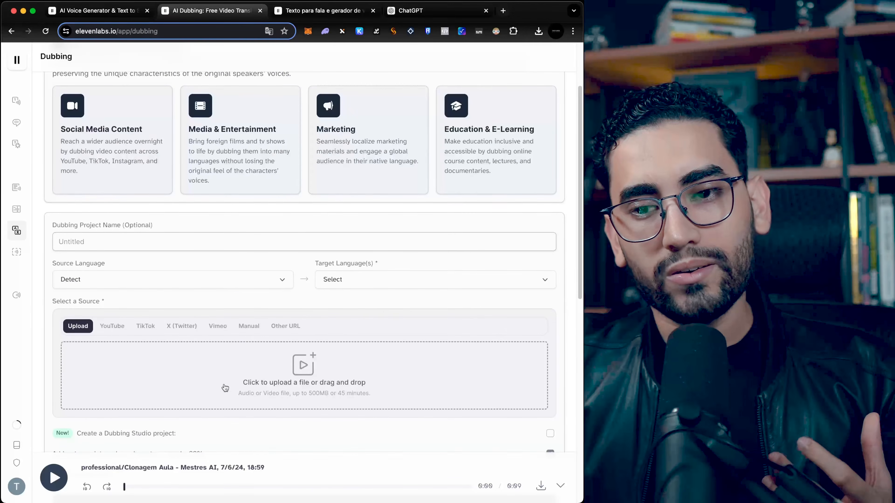
{"action": "left_click", "coordinate": [126, 328]}
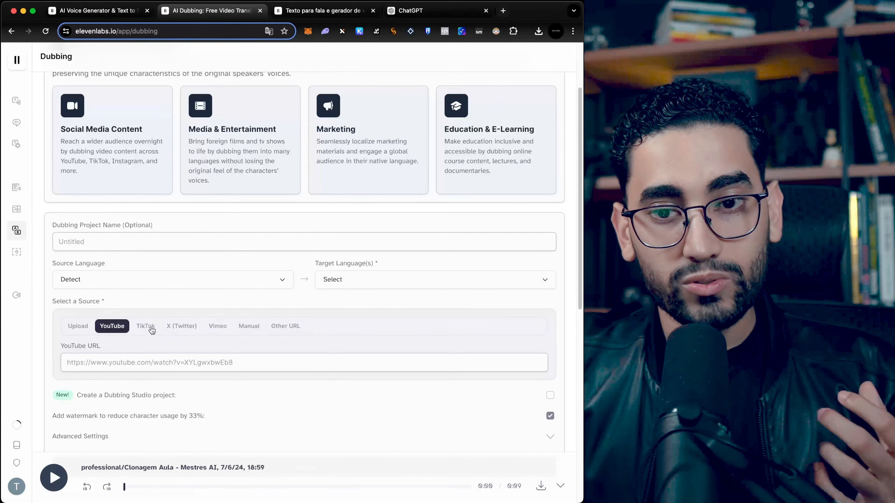
{"action": "left_click", "coordinate": [151, 330]}
{"action": "left_click", "coordinate": [174, 330]}
{"action": "left_click", "coordinate": [225, 329]}
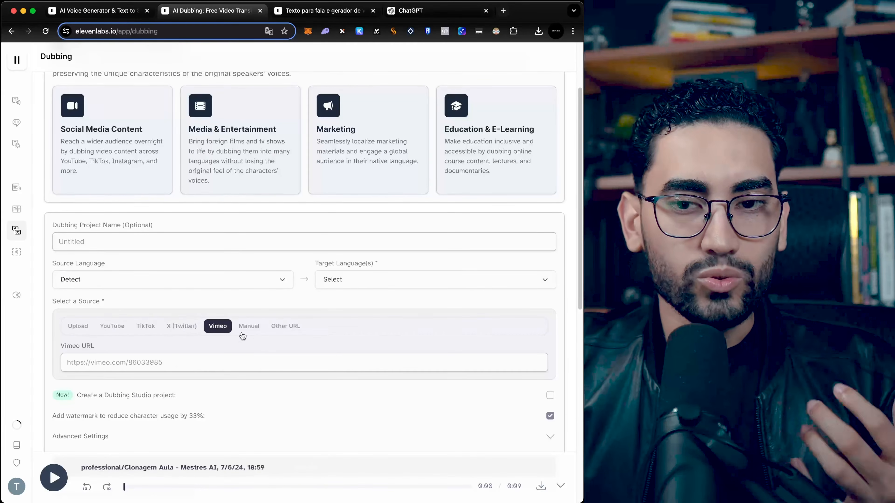
{"action": "left_click", "coordinate": [245, 329]}
{"action": "left_click", "coordinate": [288, 328]}
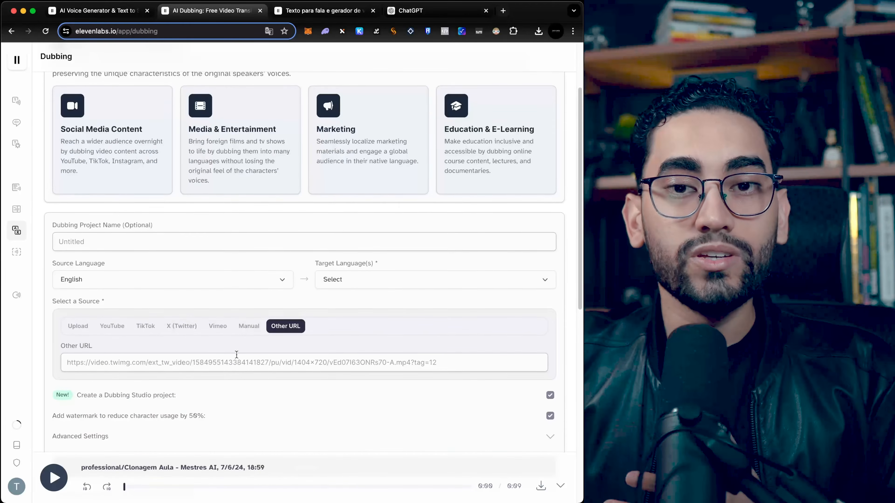
Step: Examine the source language setting and the list of existing dubbing projects below the form
{"action": "scroll", "coordinate": [206, 342], "scroll_direction": "up", "scroll_amount": 1}
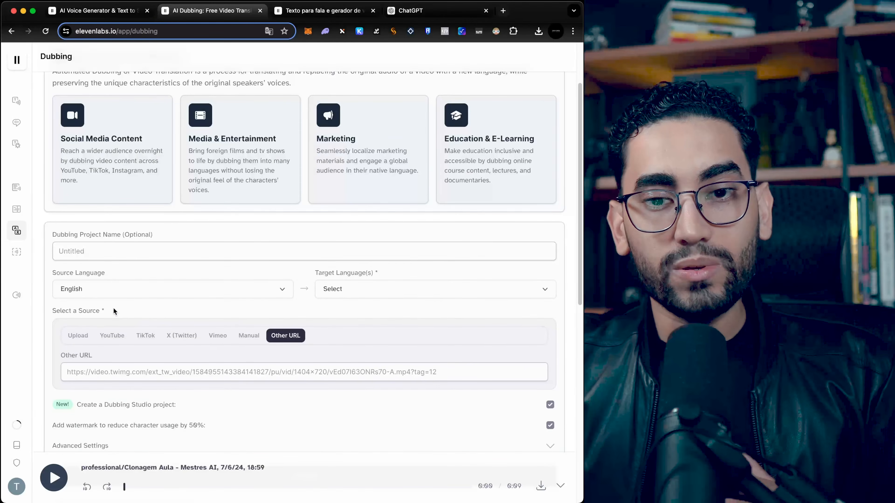
{"action": "left_click", "coordinate": [111, 294]}
{"action": "left_click", "coordinate": [112, 294]}
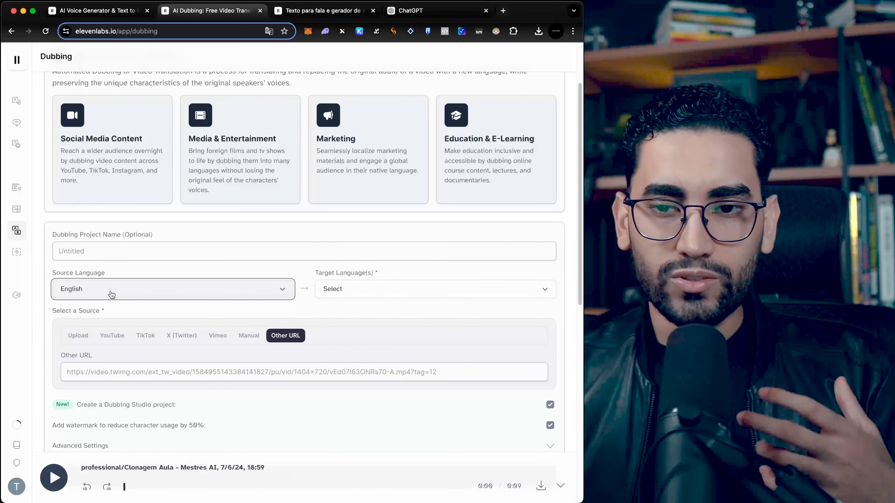
{"action": "scroll", "coordinate": [181, 317], "scroll_direction": "down", "scroll_amount": 1}
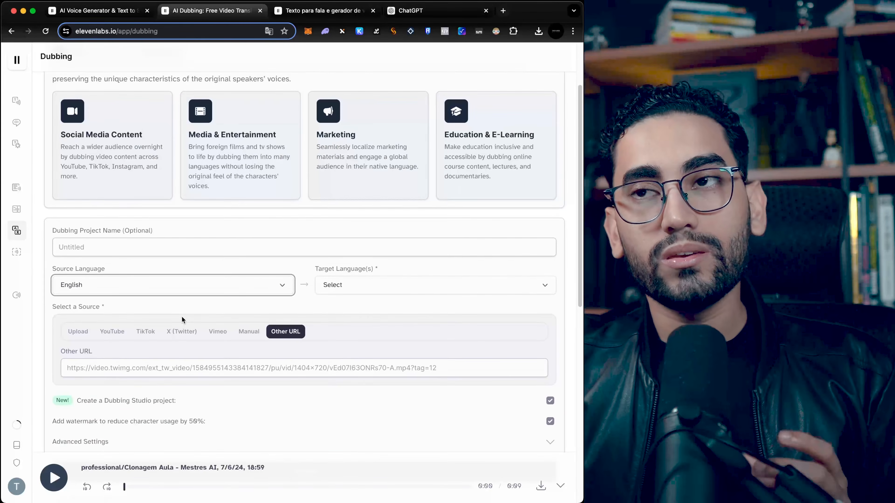
{"action": "scroll", "coordinate": [182, 316], "scroll_direction": "down", "scroll_amount": 5}
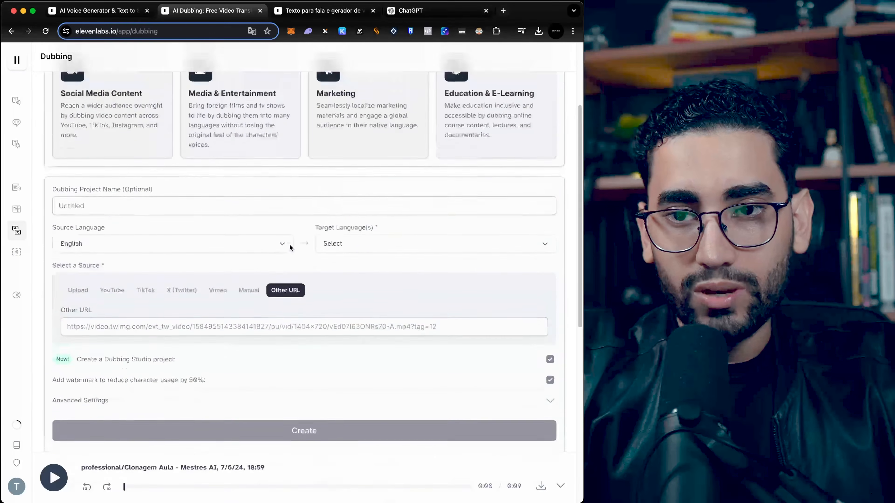
{"action": "scroll", "coordinate": [290, 244], "scroll_direction": "up", "scroll_amount": 4}
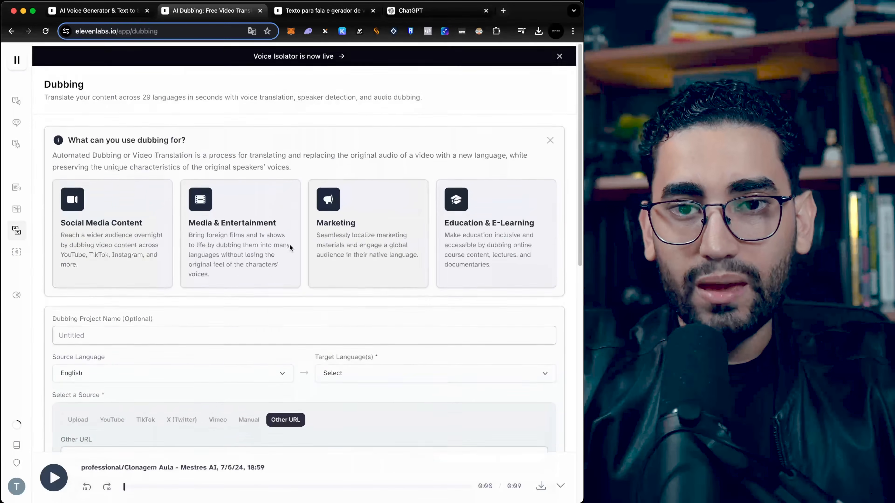
Step: Open the subscription plans page from the account area
{"action": "mouse_move", "coordinate": [12, 310]}
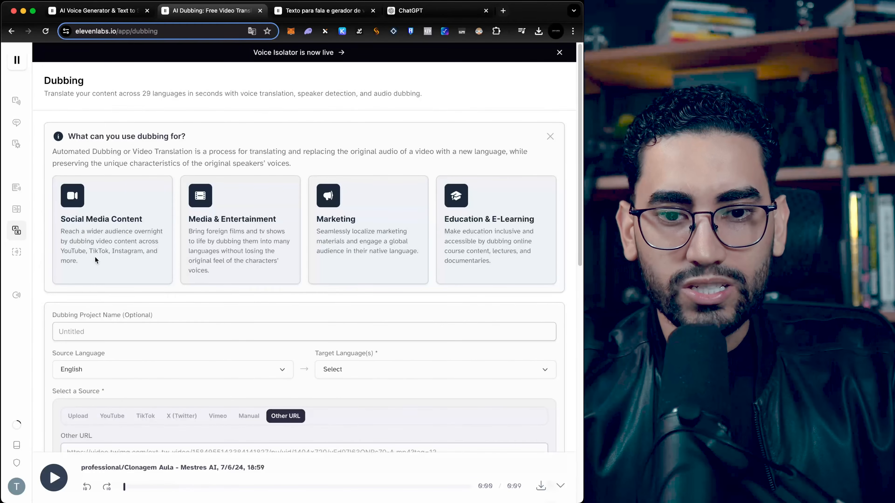
{"action": "mouse_move", "coordinate": [18, 398]}
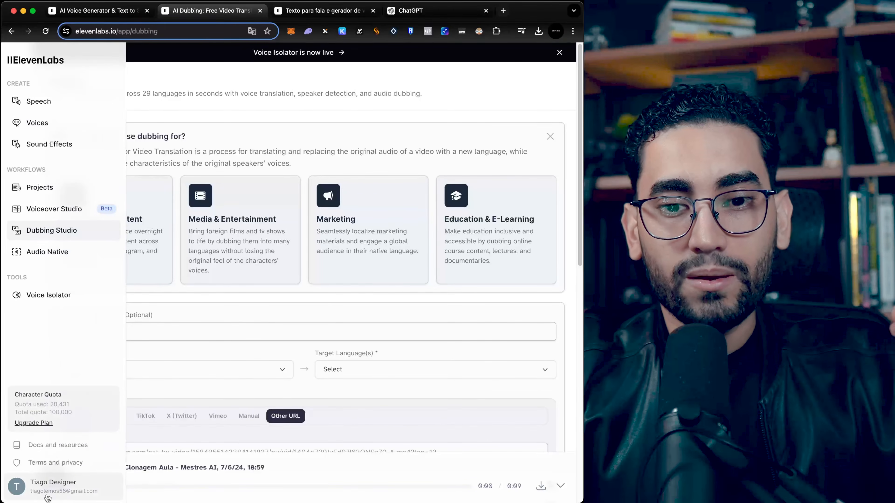
{"action": "left_click", "coordinate": [34, 423]}
Step: Review the Free and Starter plan features, highlighting the voice cloning and character allowance lines
{"action": "scroll", "coordinate": [349, 328], "scroll_direction": "down", "scroll_amount": 5}
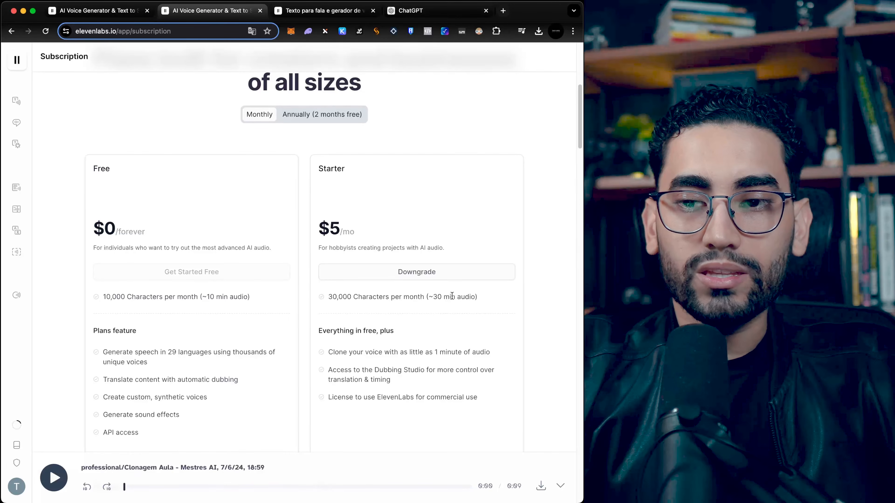
{"action": "left_click_drag", "start_coordinate": [357, 351], "coordinate": [464, 354]}
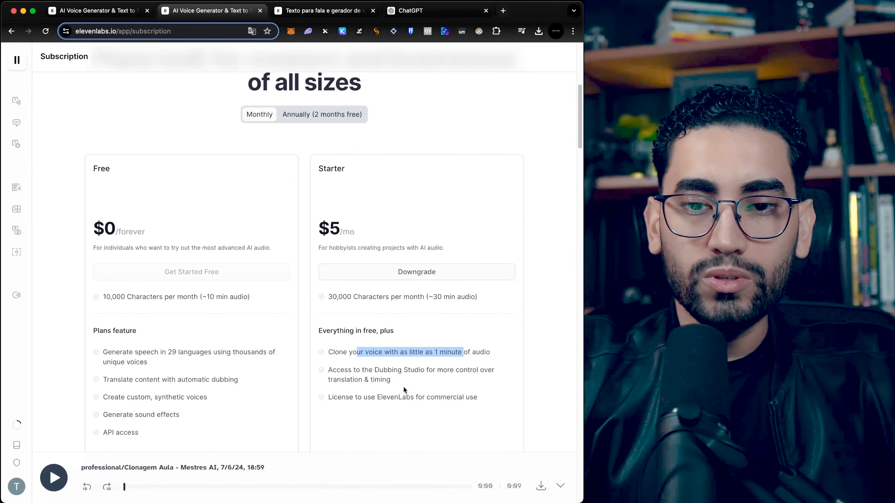
{"action": "scroll", "coordinate": [403, 386], "scroll_direction": "down", "scroll_amount": 3}
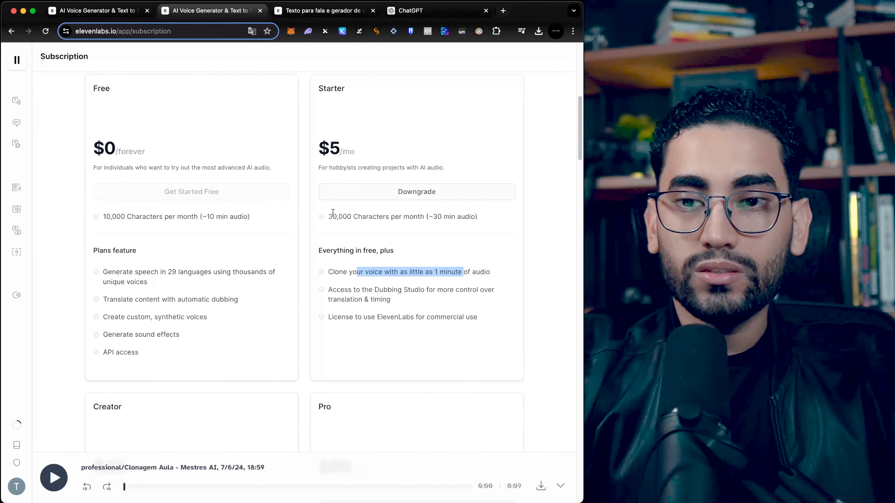
{"action": "left_click_drag", "start_coordinate": [329, 216], "coordinate": [467, 223]}
{"action": "scroll", "coordinate": [372, 269], "scroll_direction": "down", "scroll_amount": 5}
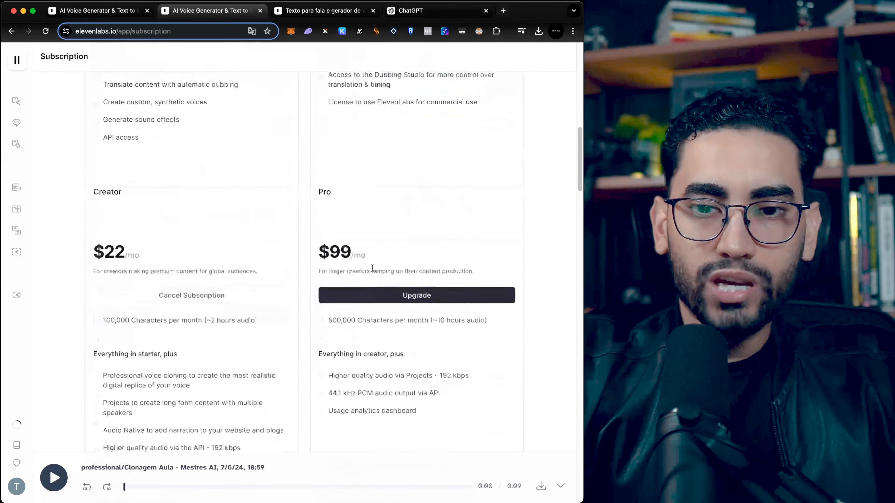
{"action": "scroll", "coordinate": [371, 269], "scroll_direction": "down", "scroll_amount": 2}
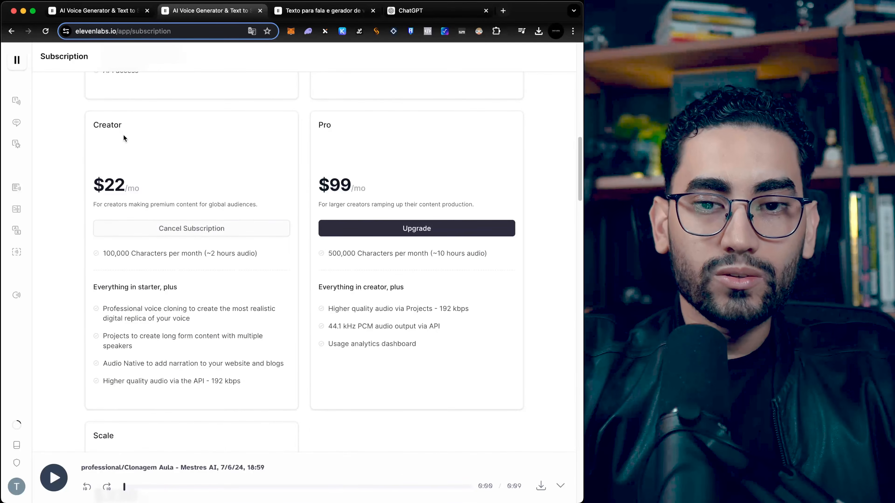
Step: Review the Creator and Pro plans, highlighting professional voice cloning, the monthly characters and the $22 price
{"action": "mouse_move", "coordinate": [194, 318]}
{"action": "left_mouse_down"}
{"action": "mouse_move", "coordinate": [100, 315]}
{"action": "mouse_move", "coordinate": [100, 307]}
{"action": "left_mouse_up"}
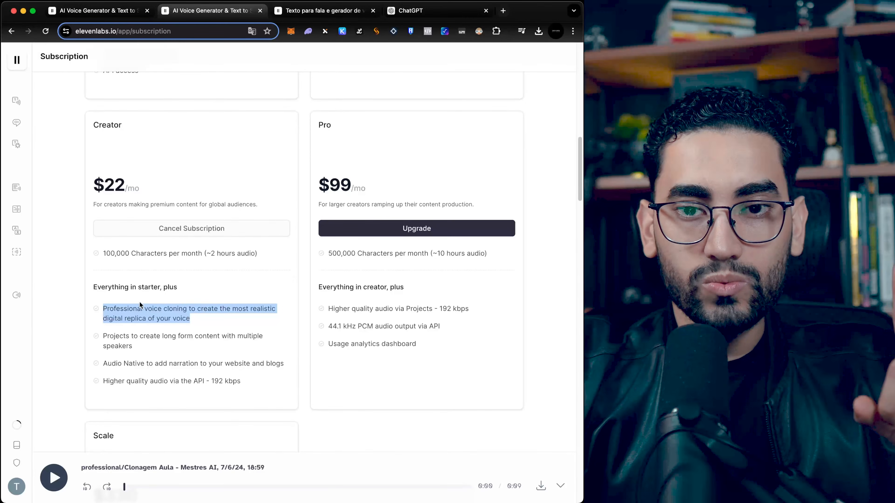
{"action": "left_click", "coordinate": [106, 253]}
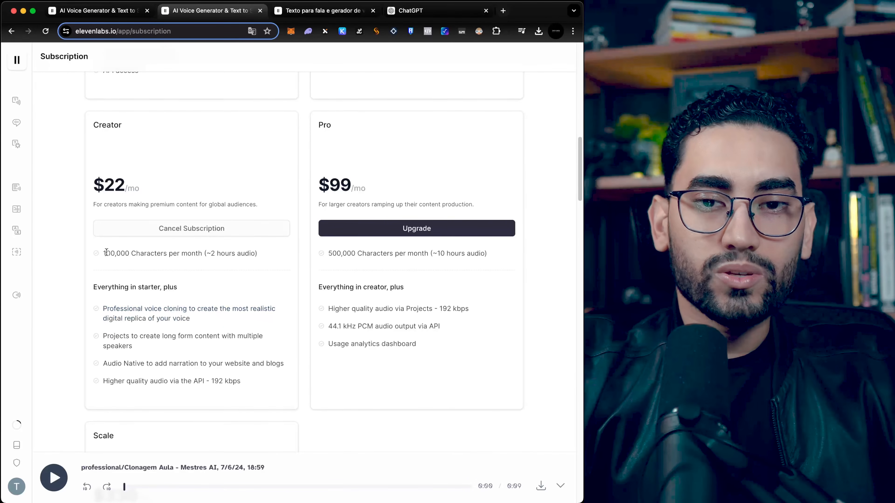
{"action": "left_click_drag", "start_coordinate": [104, 252], "coordinate": [131, 253]}
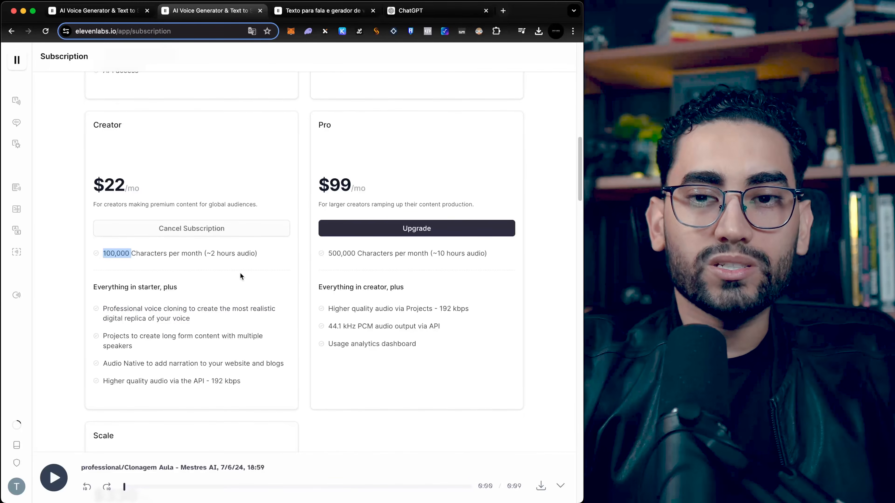
{"action": "left_click_drag", "start_coordinate": [210, 252], "coordinate": [262, 260]}
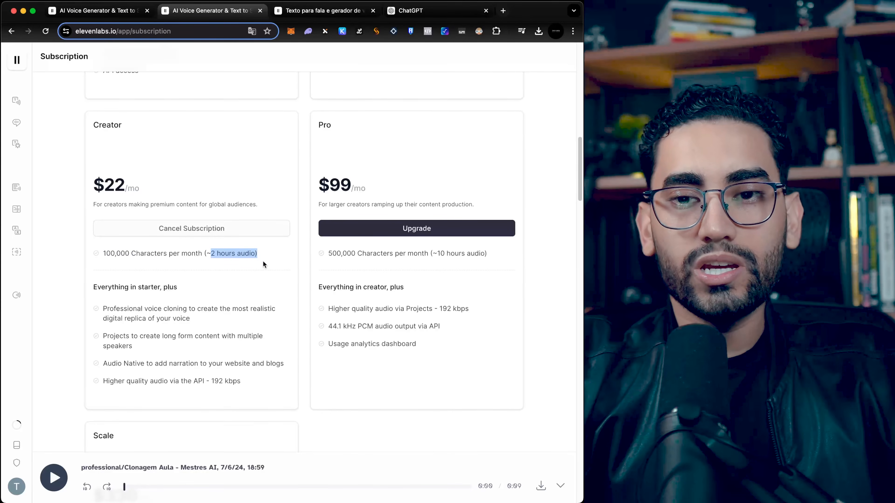
{"action": "left_click", "coordinate": [265, 254]}
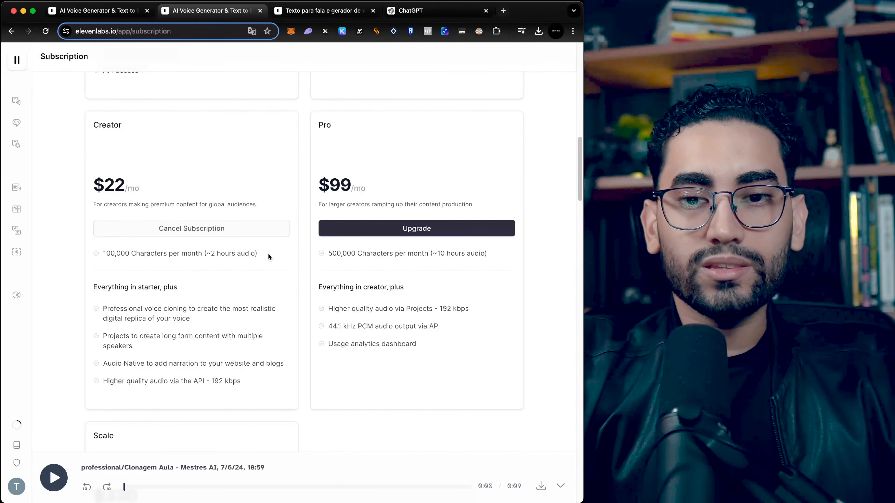
{"action": "scroll", "coordinate": [268, 253], "scroll_direction": "up", "scroll_amount": 2}
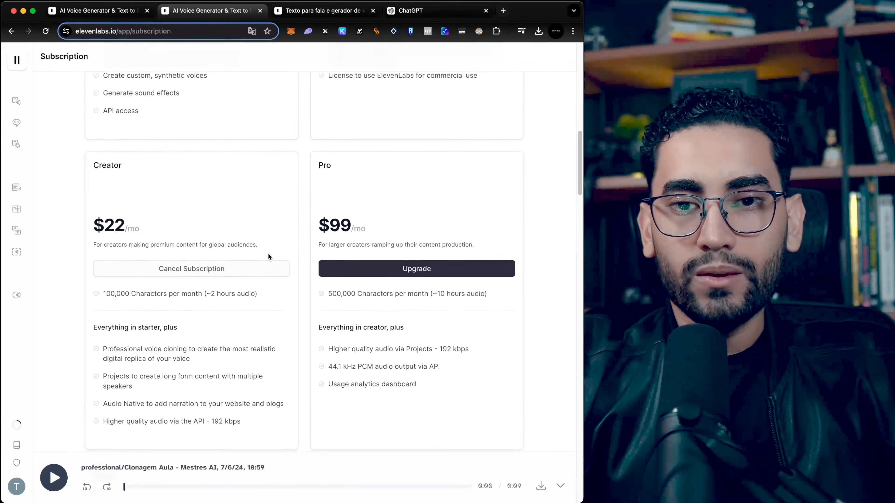
{"action": "left_click_drag", "start_coordinate": [147, 230], "coordinate": [96, 226]}
{"action": "scroll", "coordinate": [194, 244], "scroll_direction": "up", "scroll_amount": 2}
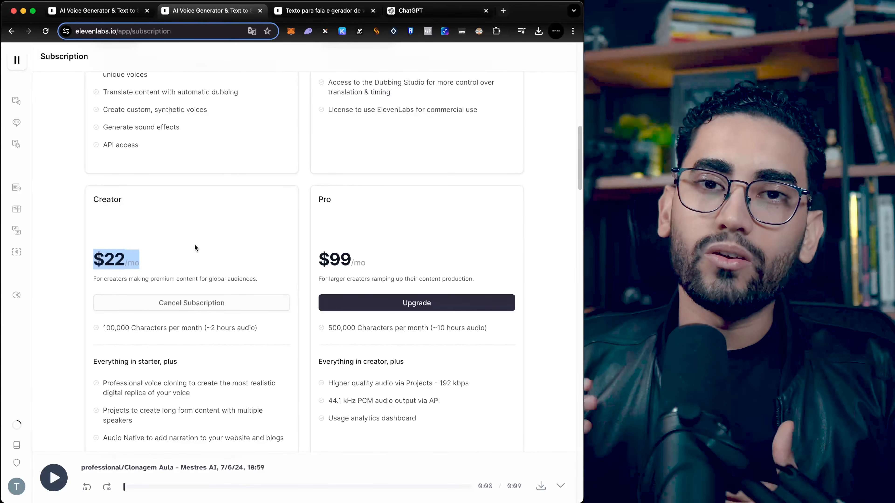
{"action": "left_click", "coordinate": [194, 244]}
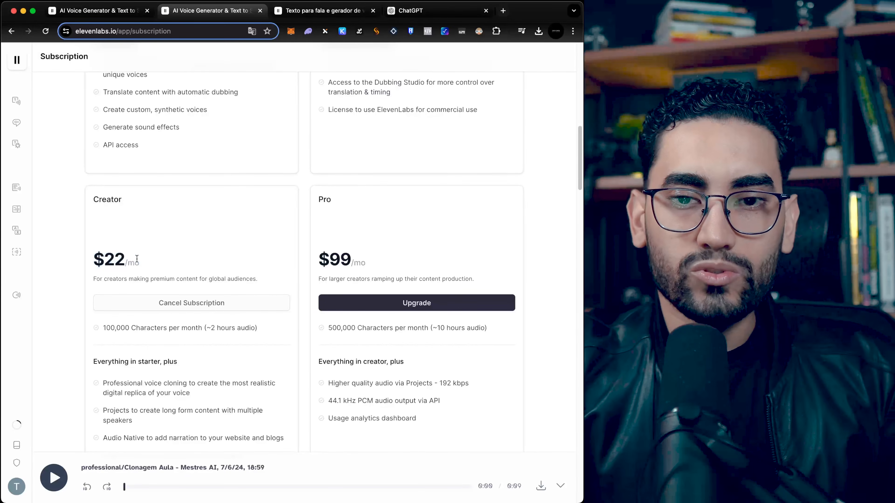
{"action": "left_click_drag", "start_coordinate": [150, 261], "coordinate": [96, 260]}
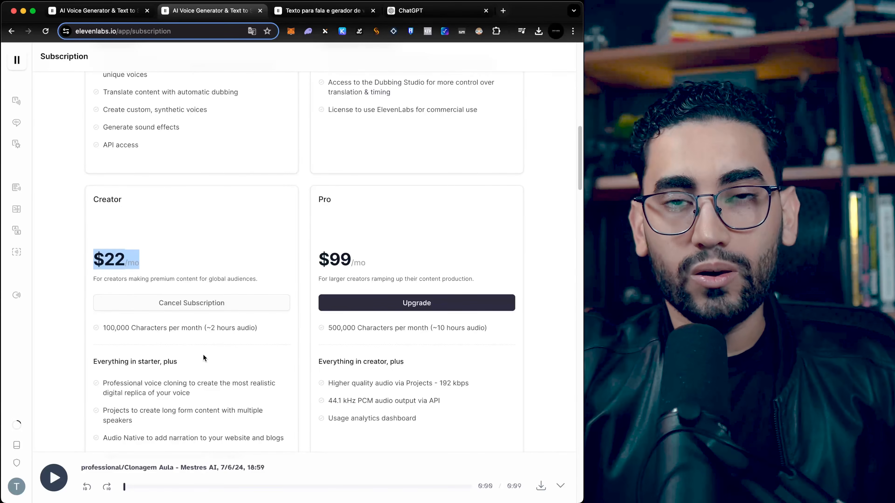
{"action": "scroll", "coordinate": [223, 341], "scroll_direction": "up", "scroll_amount": 1}
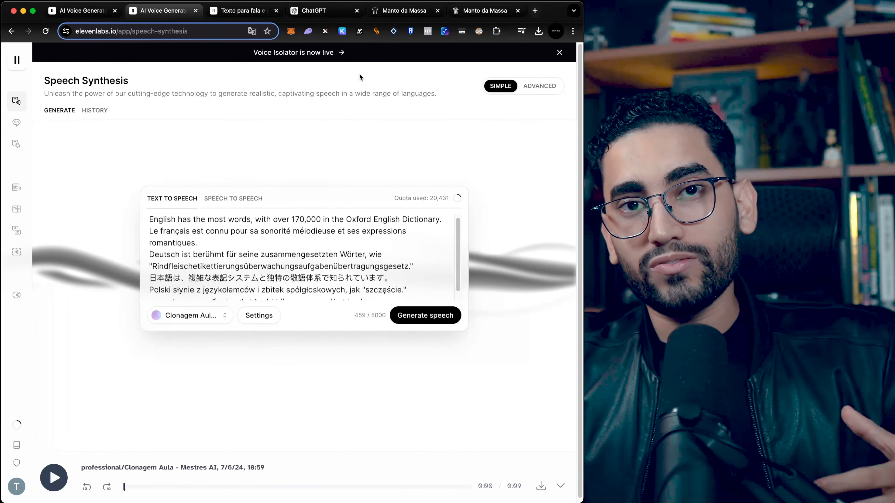
Step: Switch to the Manto da Massa site tab and start the voting form
{"action": "left_click", "coordinate": [401, 10]}
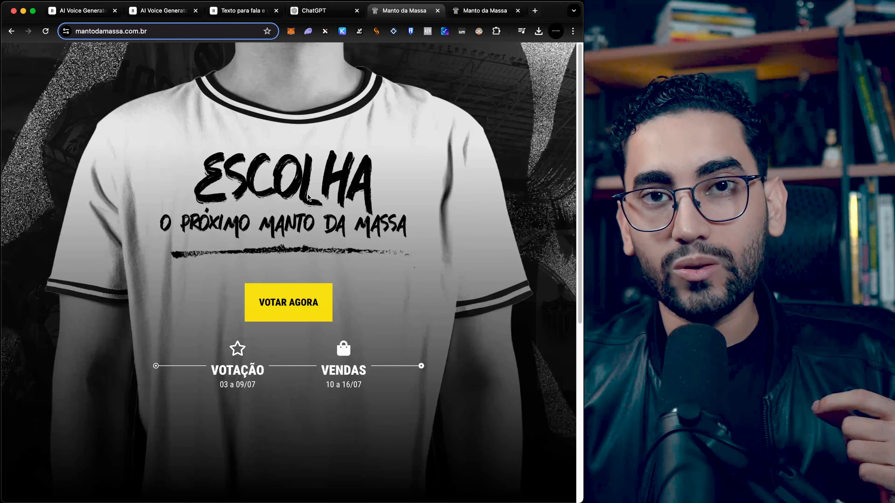
{"action": "left_click", "coordinate": [289, 306]}
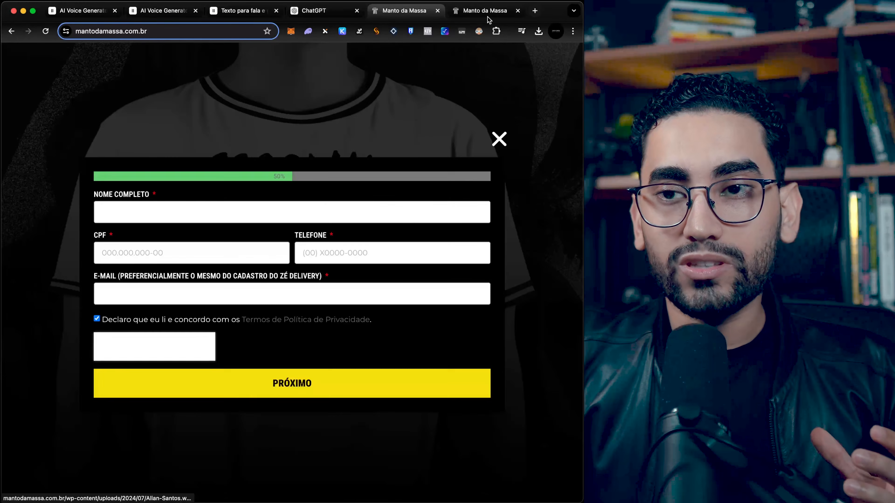
Step: Switch to the other Manto da Massa tab and select the last shirt design option
{"action": "left_click", "coordinate": [490, 12]}
{"action": "left_click", "coordinate": [414, 14]}
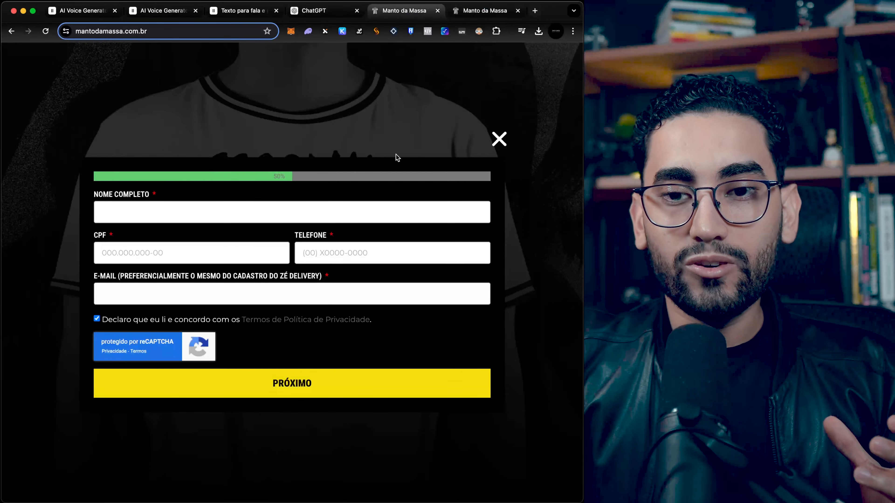
{"action": "left_click", "coordinate": [481, 14]}
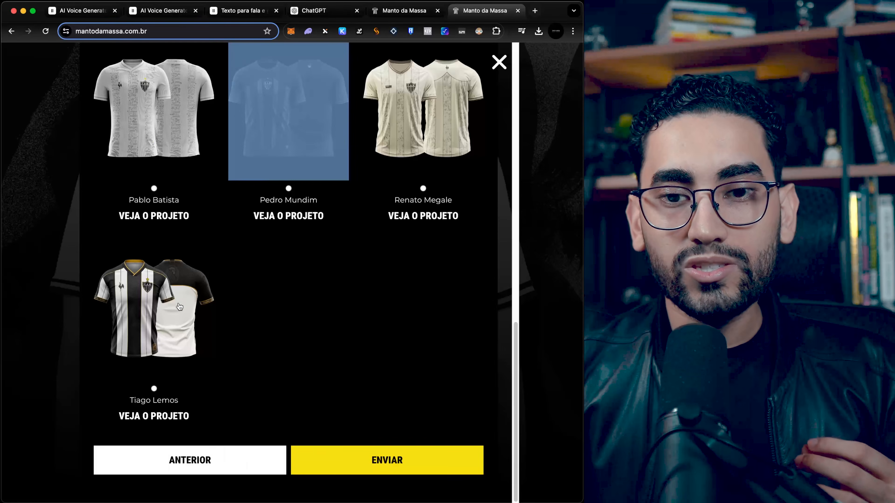
{"action": "scroll", "coordinate": [243, 282], "scroll_direction": "up", "scroll_amount": 10}
{"action": "scroll", "coordinate": [243, 281], "scroll_direction": "down", "scroll_amount": 10}
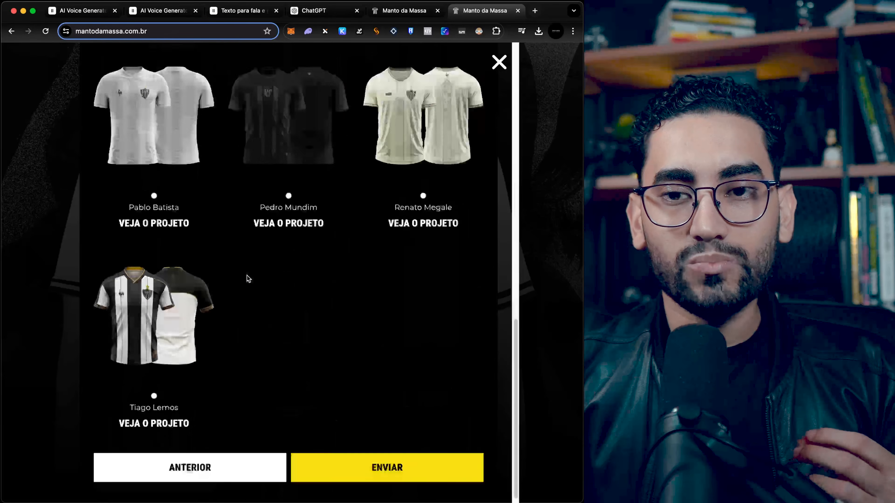
{"action": "left_click", "coordinate": [154, 389]}
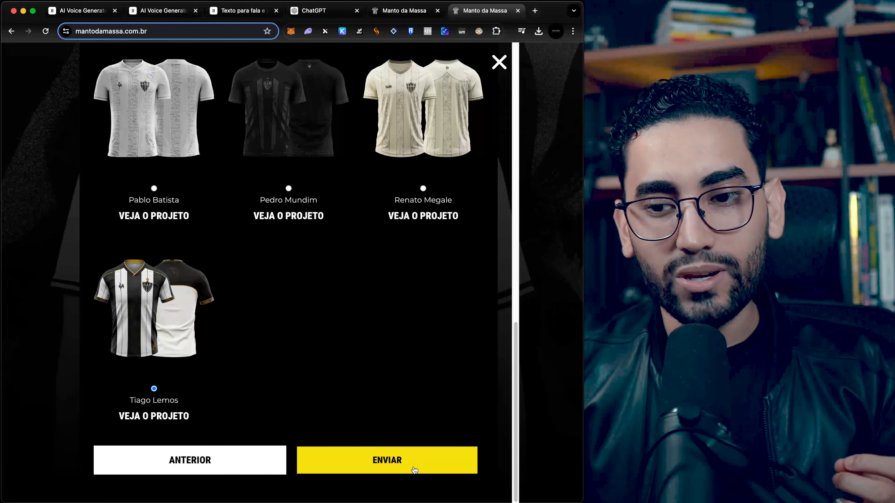